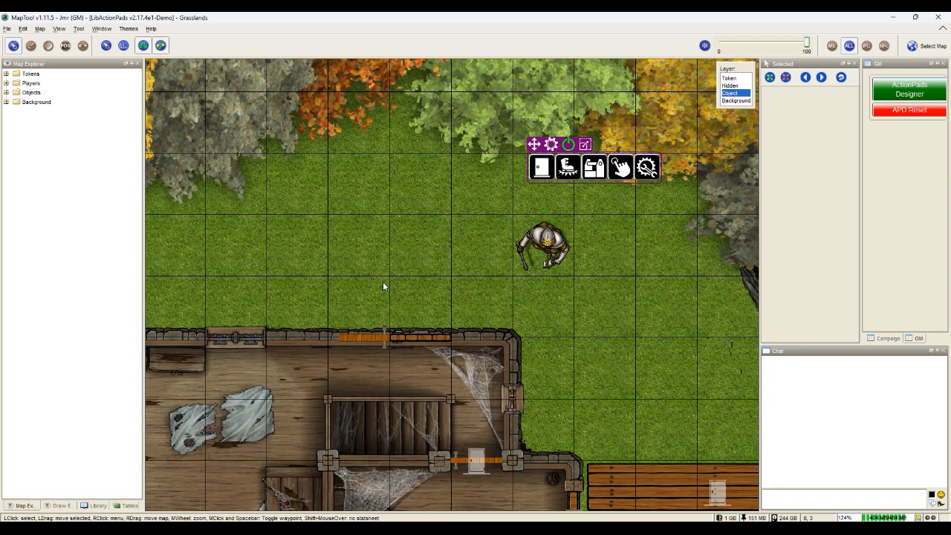
Set up the plain wooden door in the upper wall as a hinged door, transferring its blocking layer and shifting its token
click(417, 337)
click(373, 339)
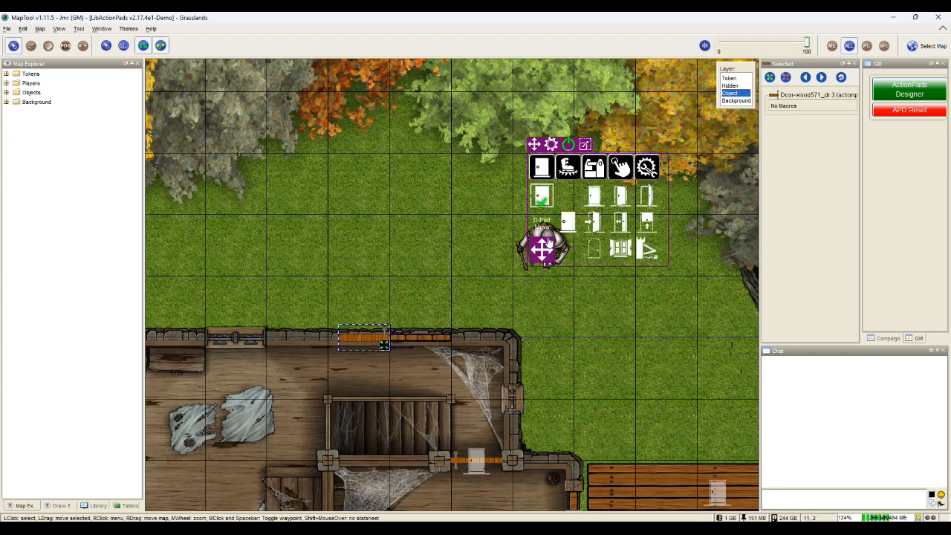
click(545, 197)
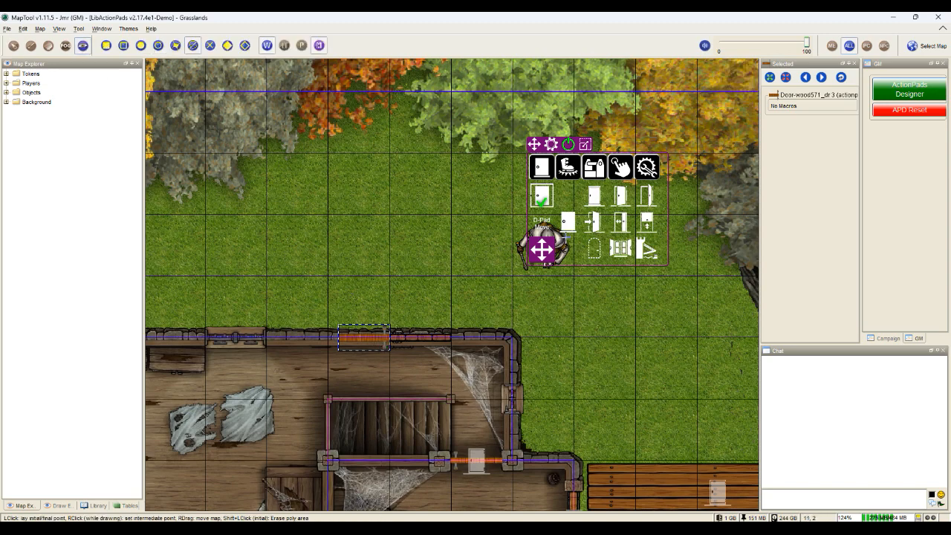
click(595, 224)
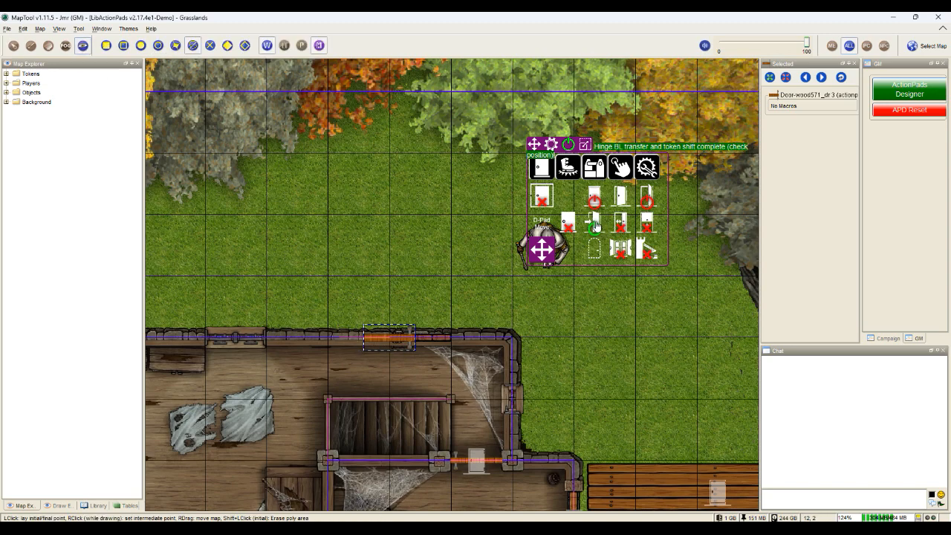
Nudge the plain wooden door back into line with its wall opening, and save its closed and open positions
click(533, 252)
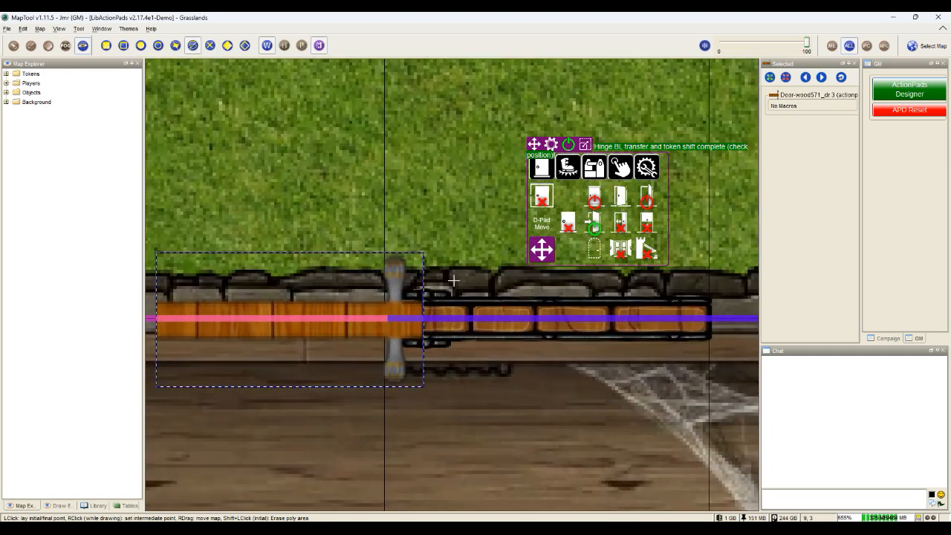
drag(482, 300, 554, 299)
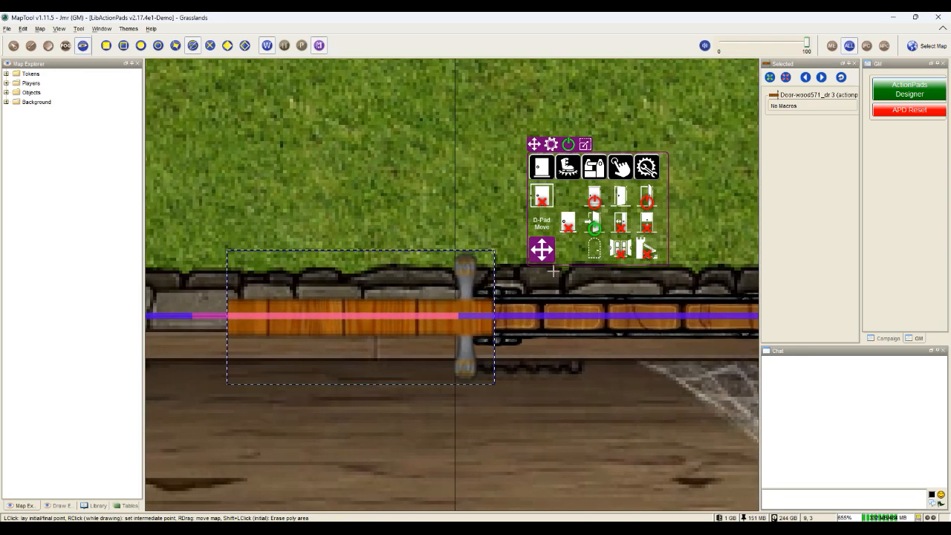
click(539, 254)
click(539, 254)
click(539, 253)
click(539, 254)
click(539, 254)
click(539, 253)
click(539, 253)
click(594, 197)
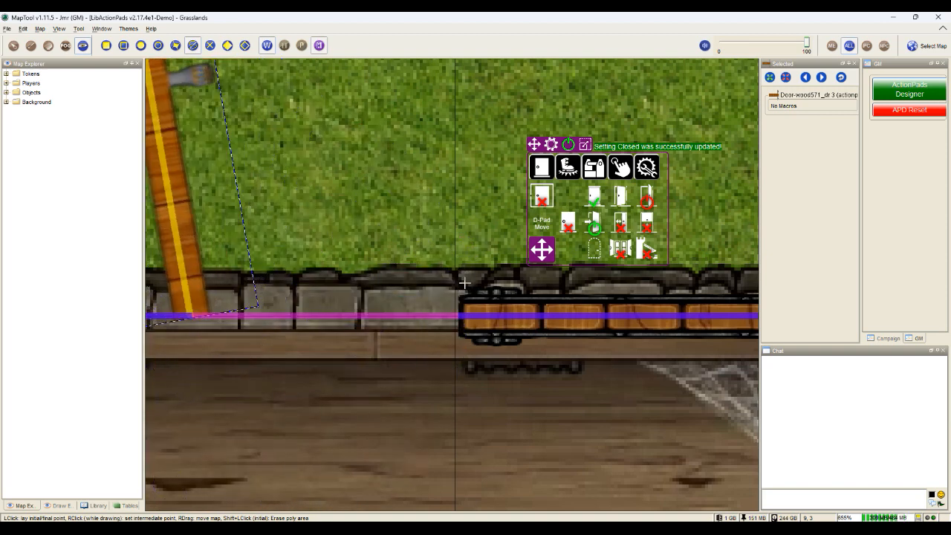
click(645, 201)
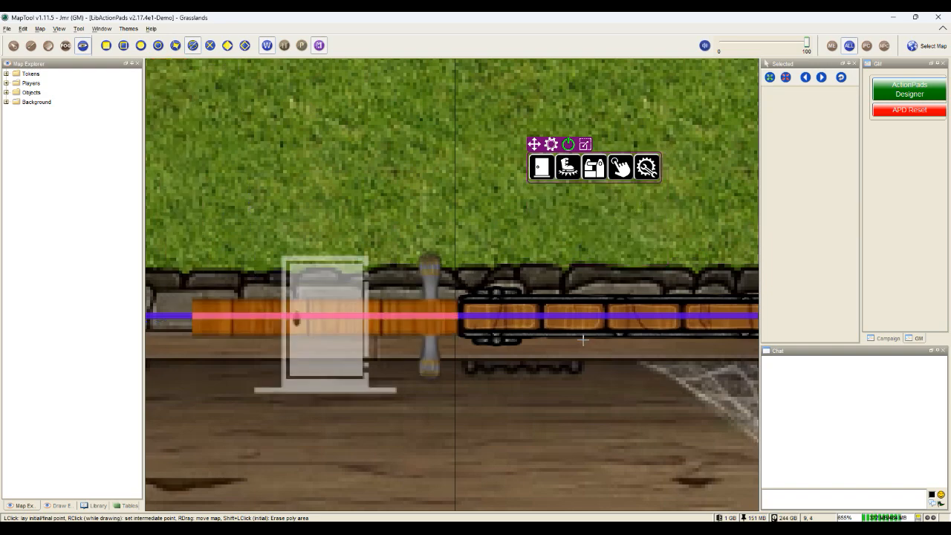
Set up FA Door 4, beside the plain wooden door, as a hinged door with blocking layer transfer and token shift
click(14, 46)
click(518, 300)
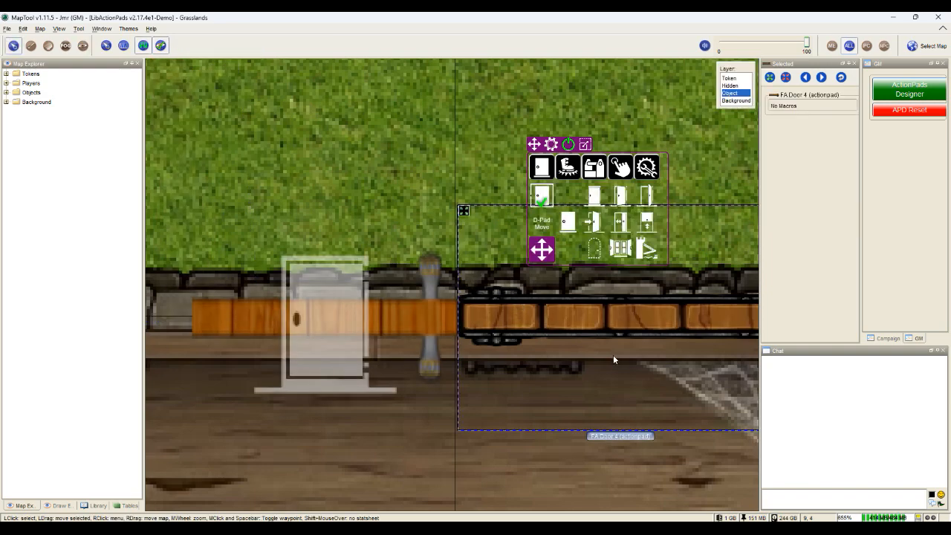
drag(614, 356, 431, 361)
scroll(430, 364, down, 3)
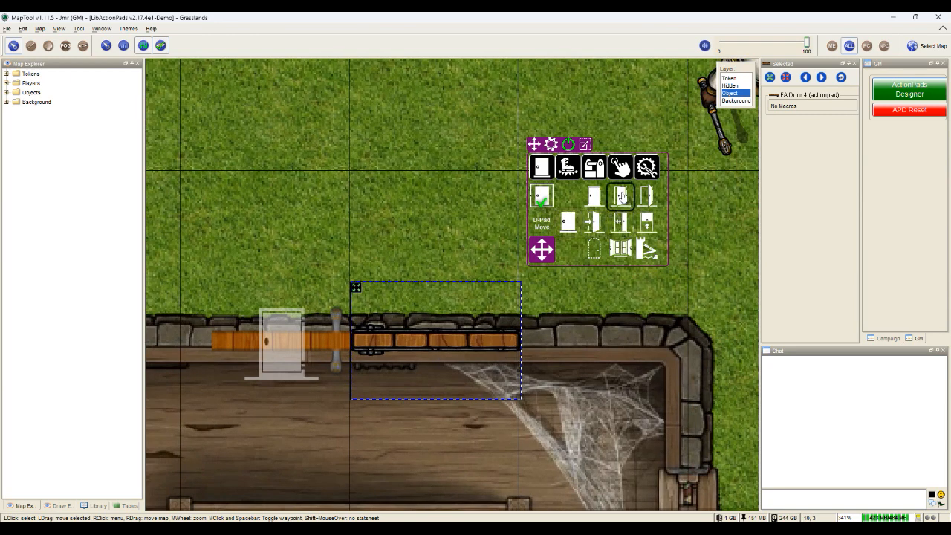
click(594, 221)
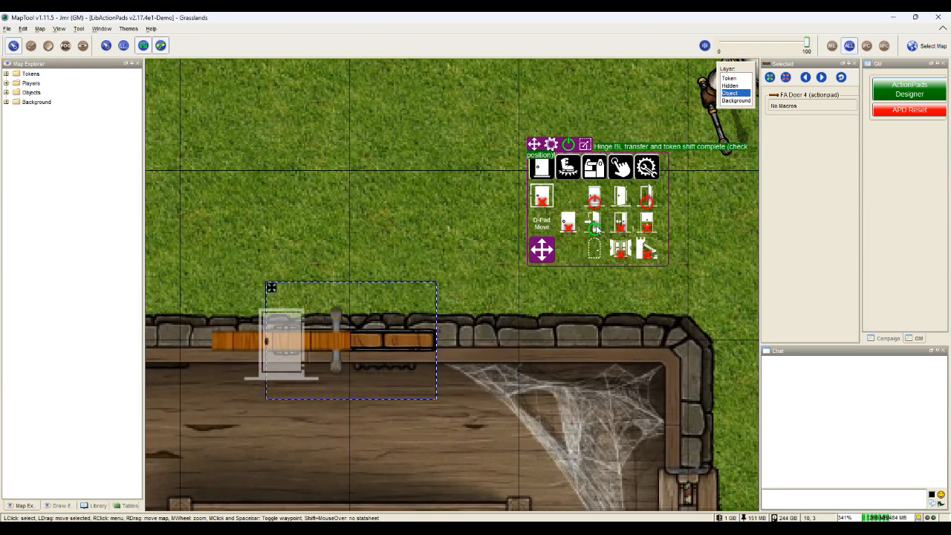
Display the blocking layer and nudge FA Door 4 until it fills the opening beside the plain wooden door
click(84, 46)
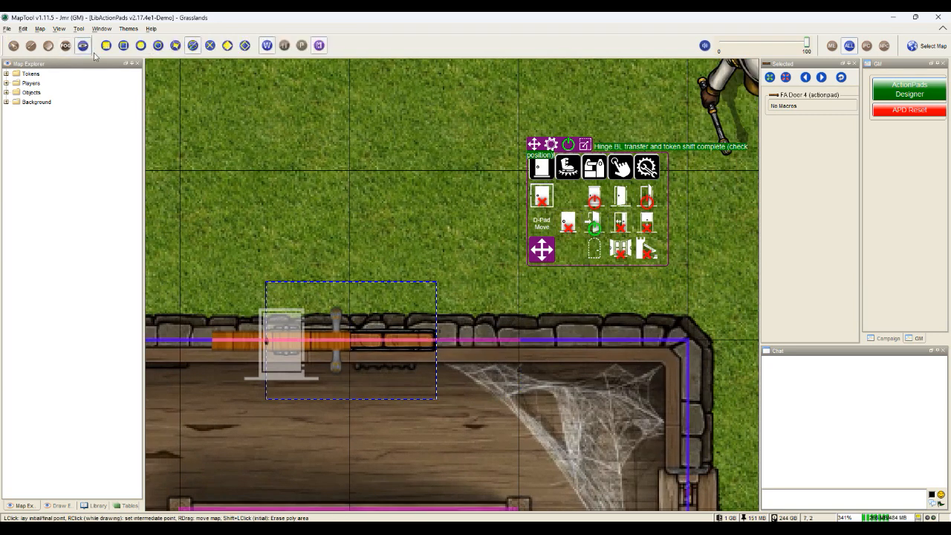
click(552, 251)
click(552, 252)
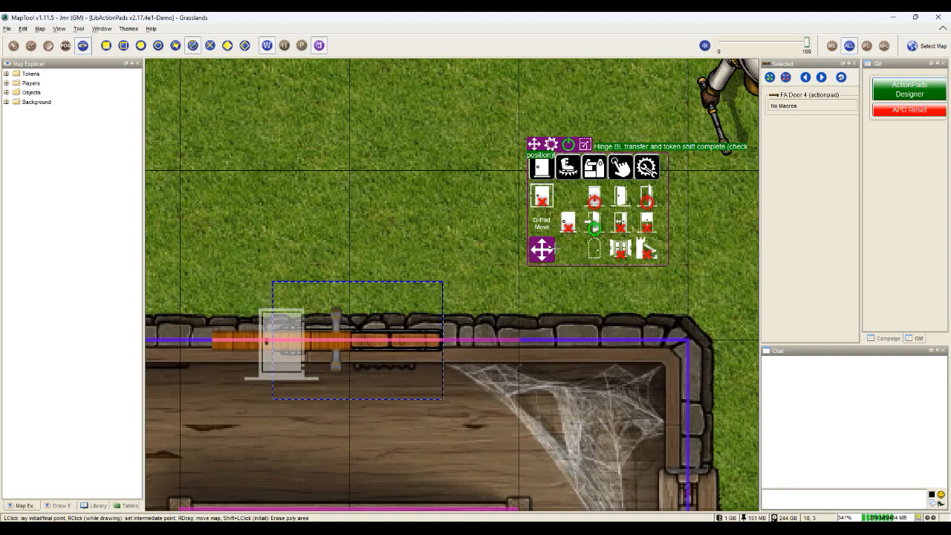
click(554, 255)
click(554, 255)
click(553, 255)
click(553, 255)
scroll(520, 364, up, 9)
scroll(519, 364, up, 1)
click(545, 252)
click(545, 253)
click(545, 252)
click(545, 253)
scroll(584, 204, down, 6)
Save the closed, peek and open positions of FA Door 4
click(595, 200)
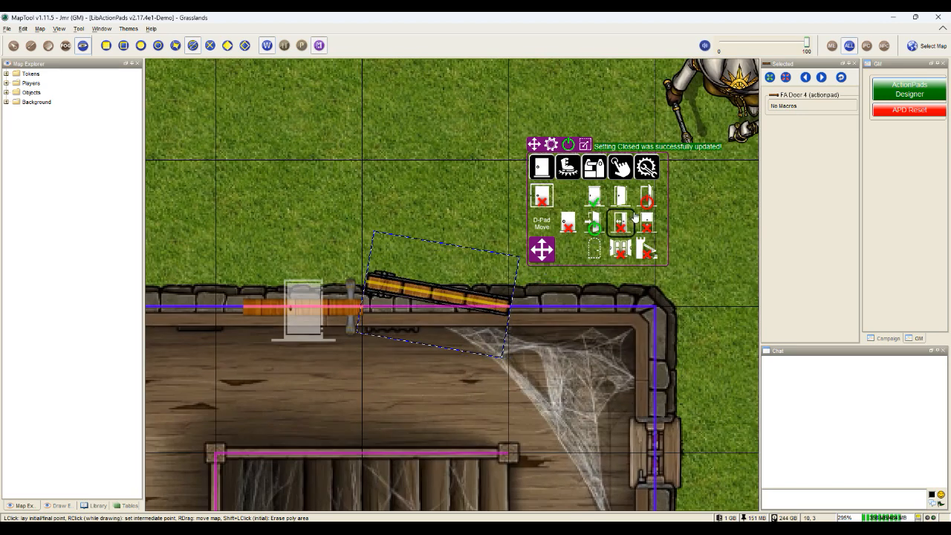
click(621, 197)
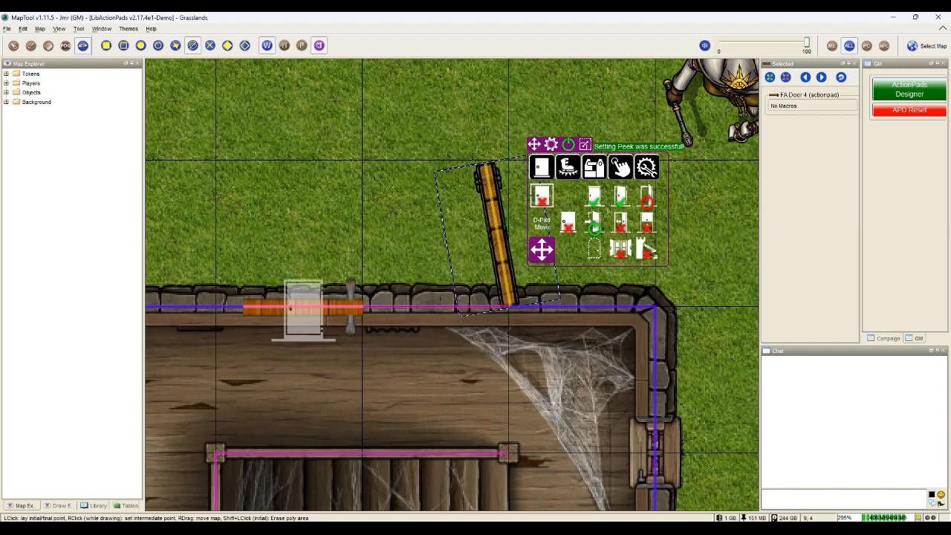
click(645, 199)
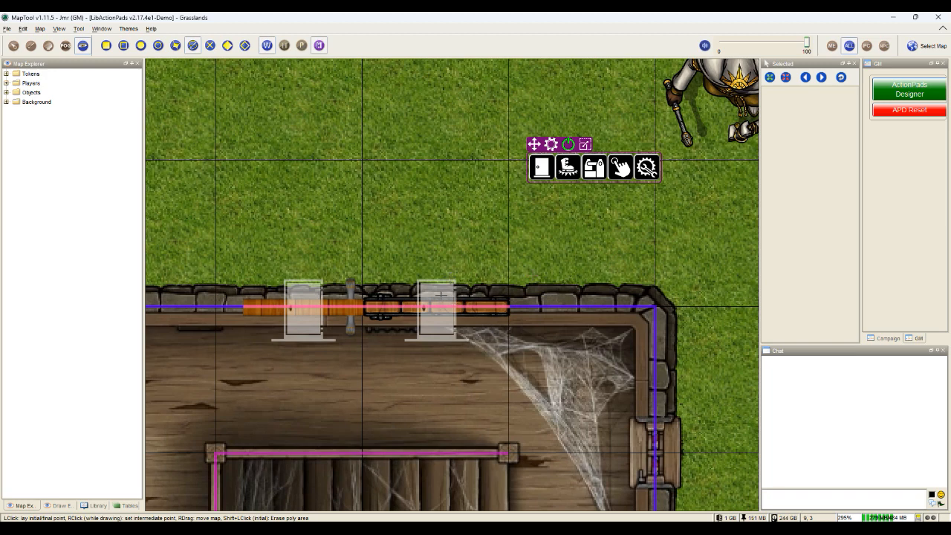
Return to token selection, enable animation for FA Door 4 and open the door
click(14, 46)
click(478, 321)
click(646, 167)
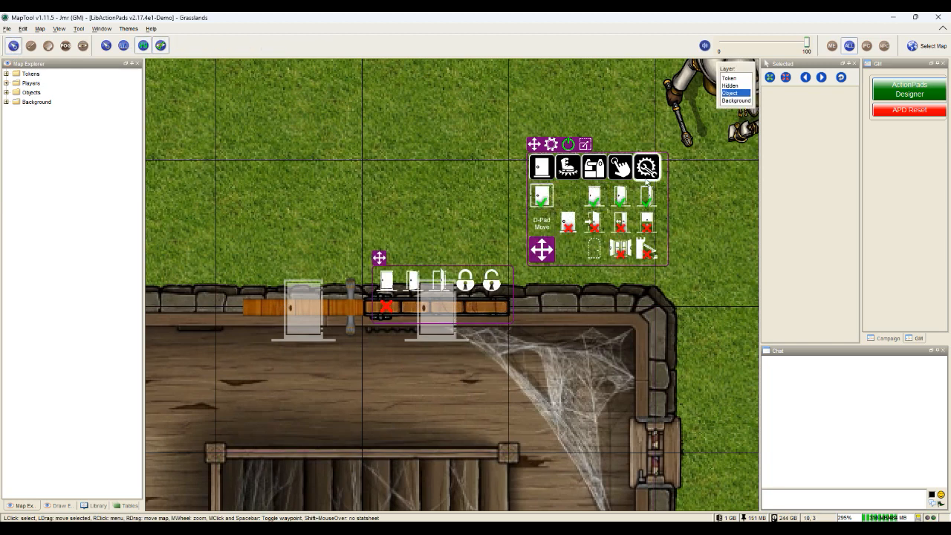
click(585, 227)
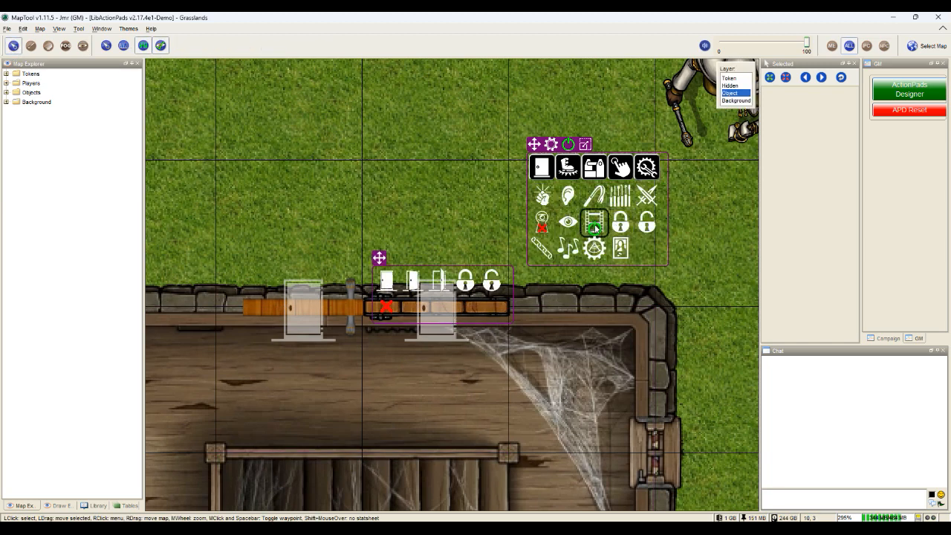
click(440, 284)
Enable animation for the plain wooden door and open it
click(313, 305)
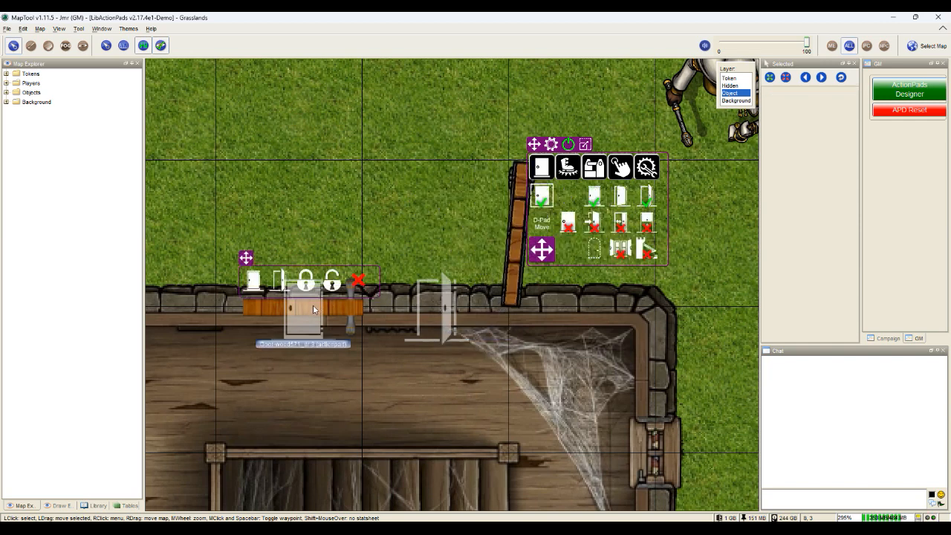
click(646, 169)
click(596, 224)
click(279, 281)
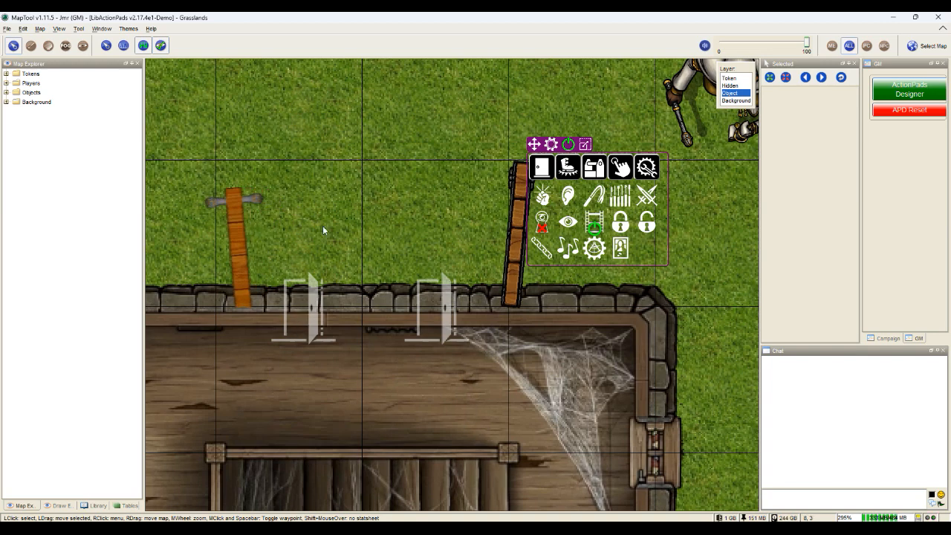
Close the plain wooden door and FA Door 4 with their door pads
mouse_move(214, 243)
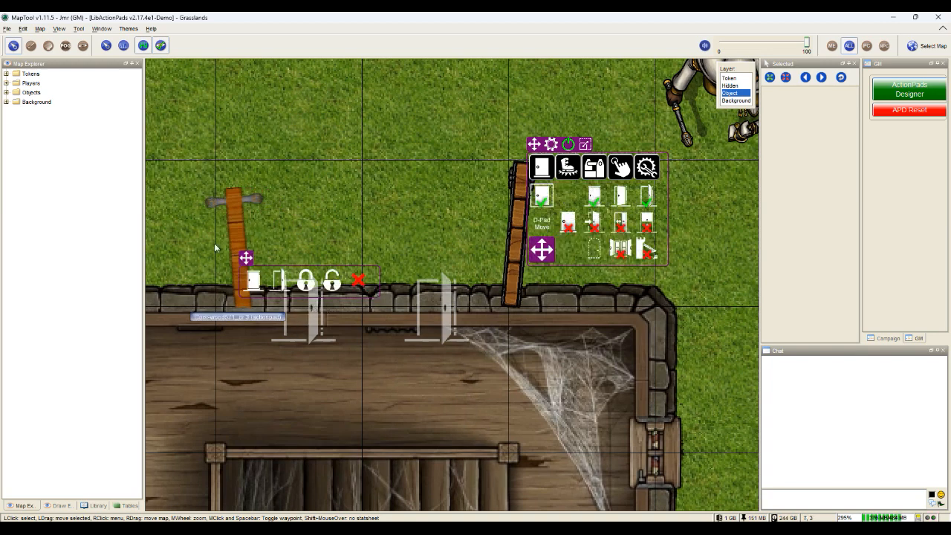
click(253, 280)
mouse_move(506, 286)
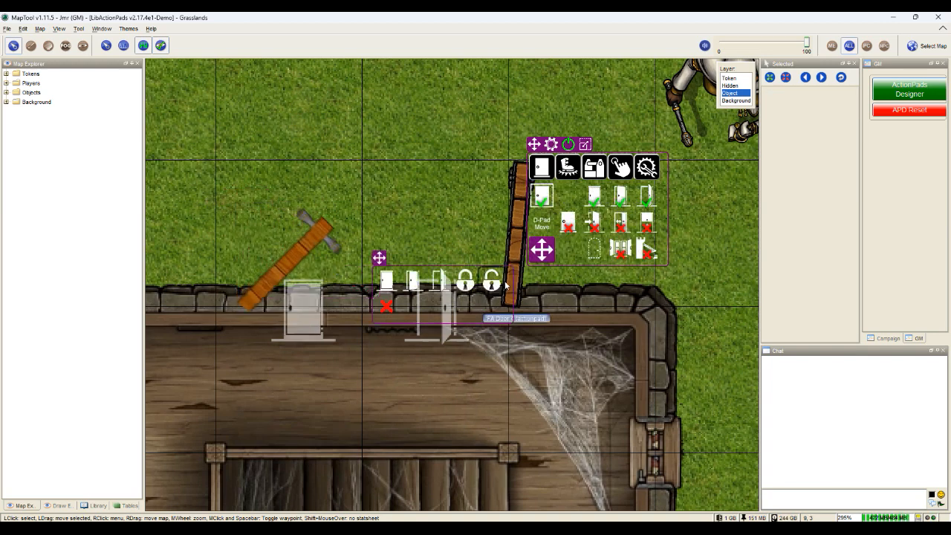
click(392, 286)
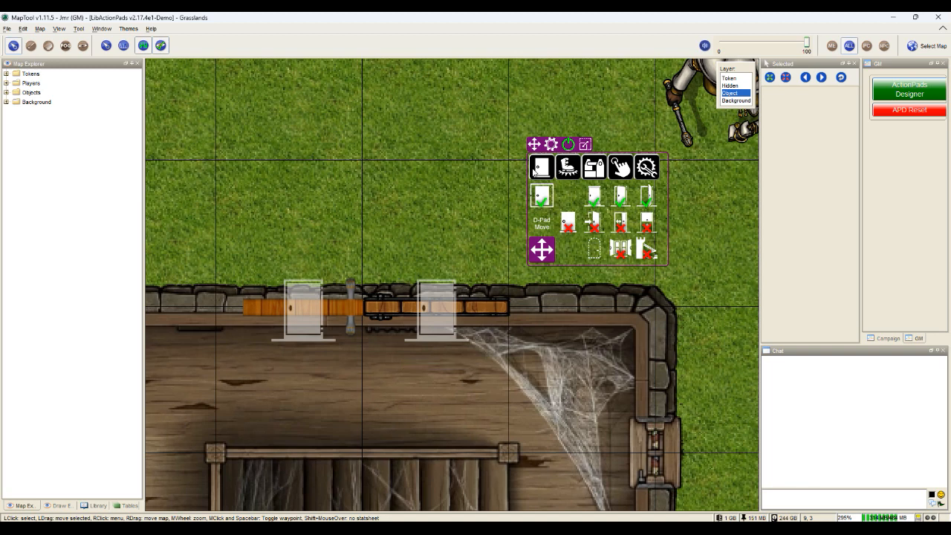
Pause the ActionPads selection overlay, select both upper-wall doors and link them together
click(568, 146)
click(484, 308)
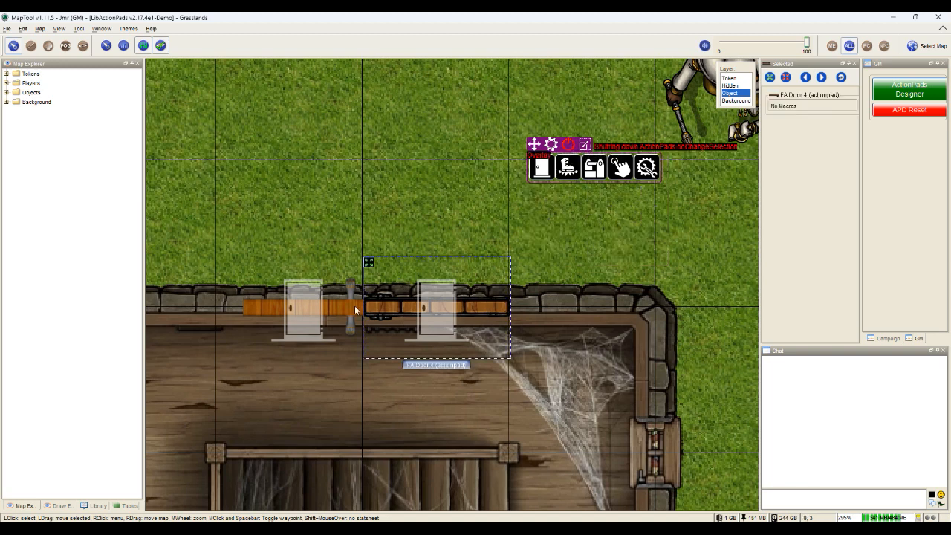
shift+click(355, 305)
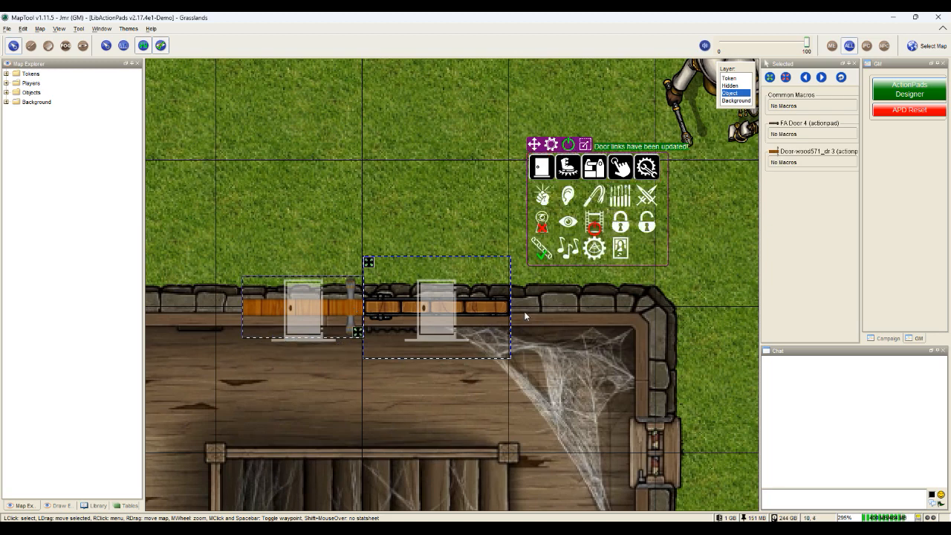
click(448, 192)
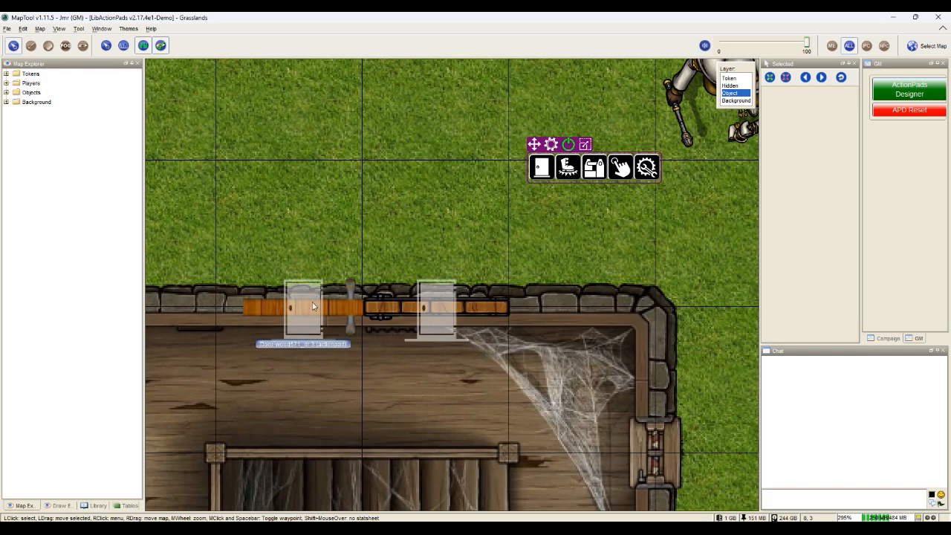
With the ActionPads overlay paused, delete the plain door's marker on the Token layer and move the other marker midway between both doors
scroll(371, 246, down, 5)
scroll(371, 246, down, 1)
drag(400, 198, 425, 217)
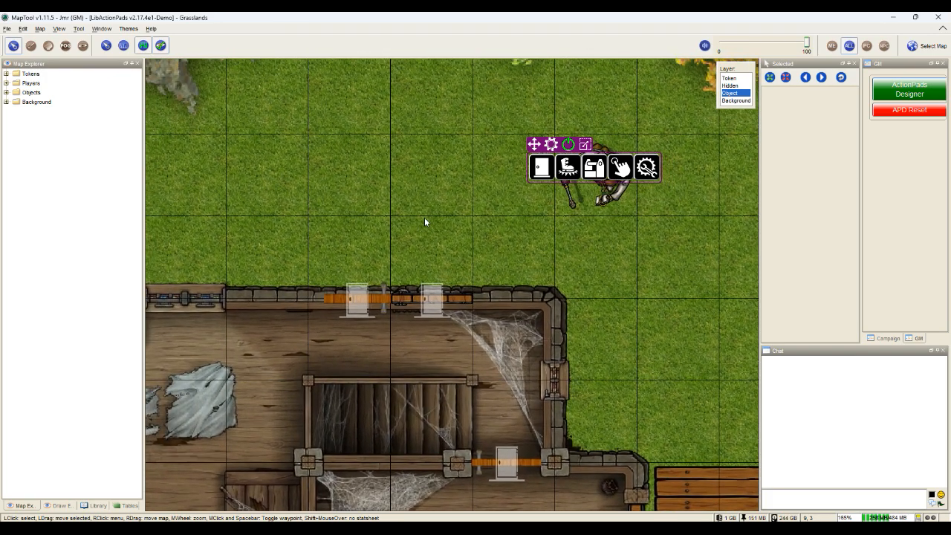
click(570, 146)
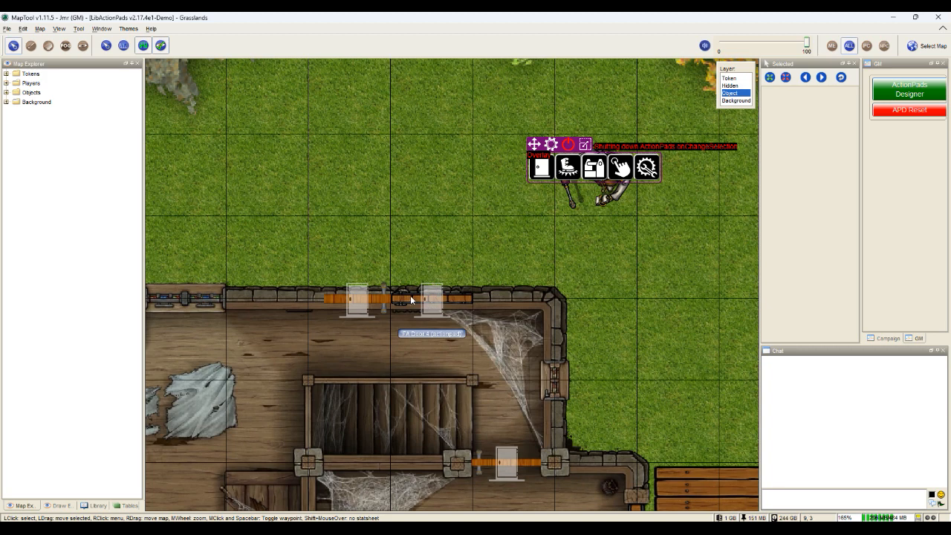
click(354, 303)
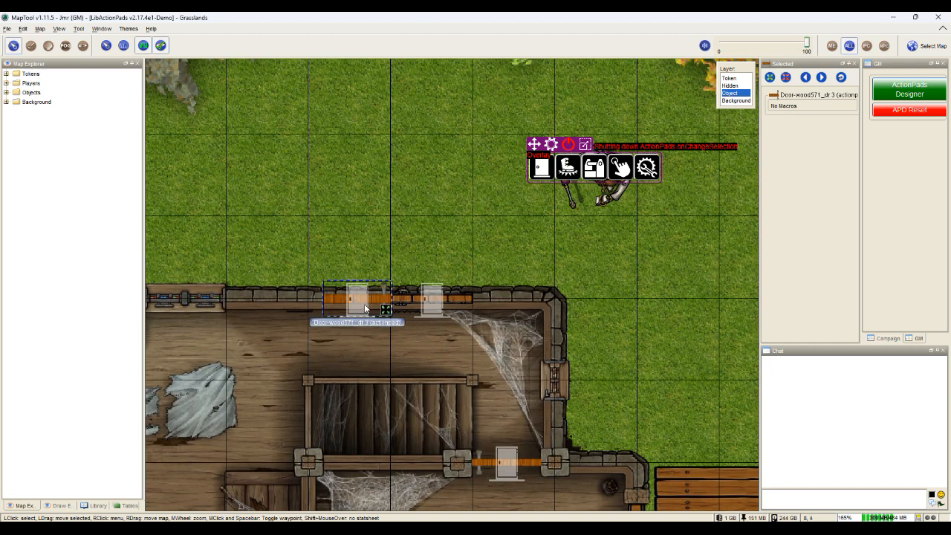
click(733, 78)
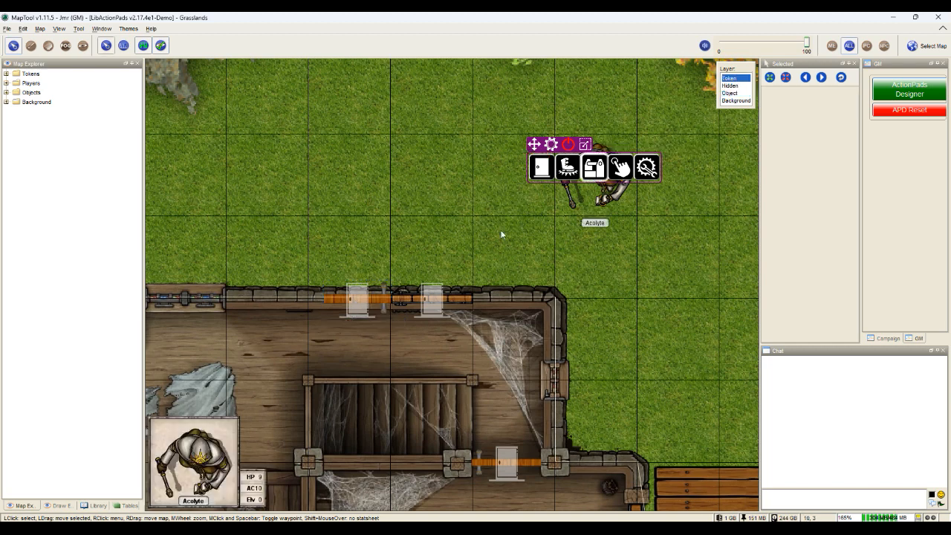
click(356, 300)
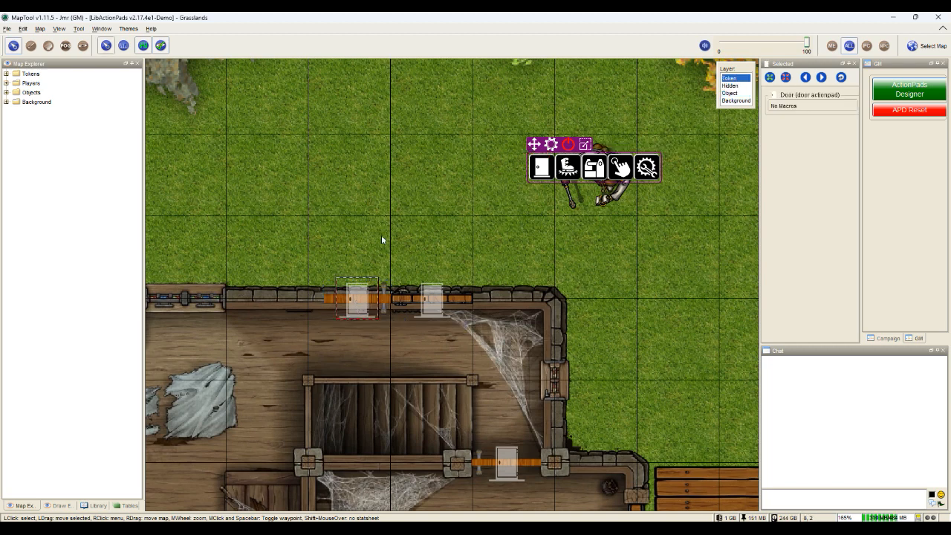
key(Delete)
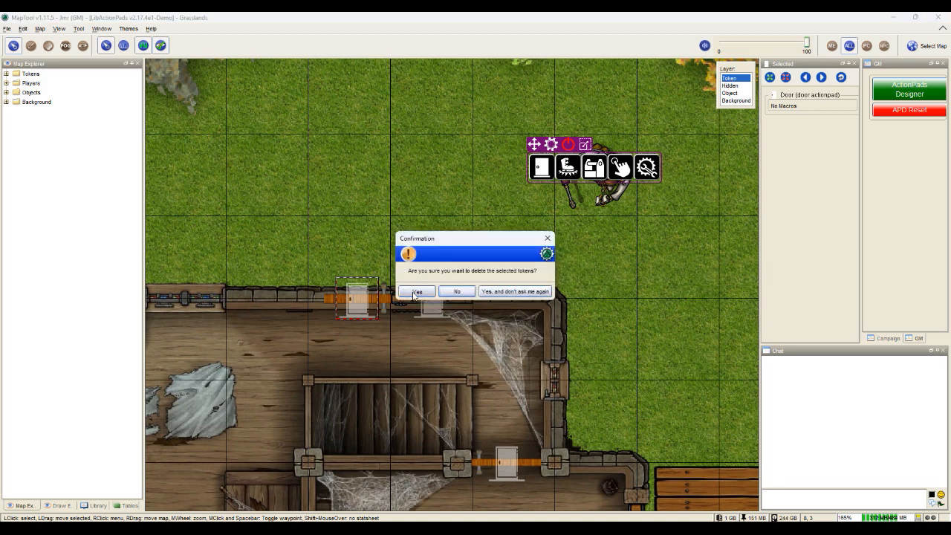
click(419, 293)
drag(420, 296, 383, 296)
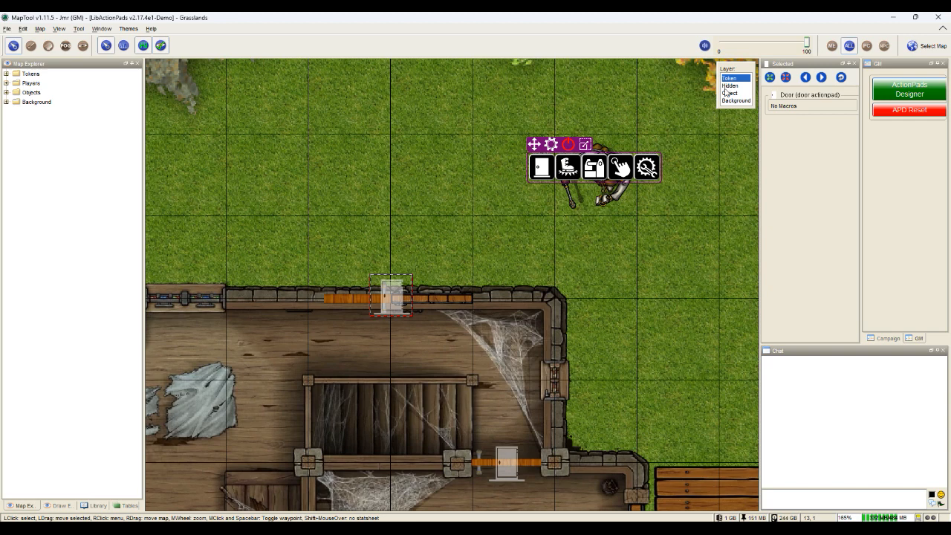
Restart the ActionPads selection overlay and open both linked doors from the shared door marker
click(569, 145)
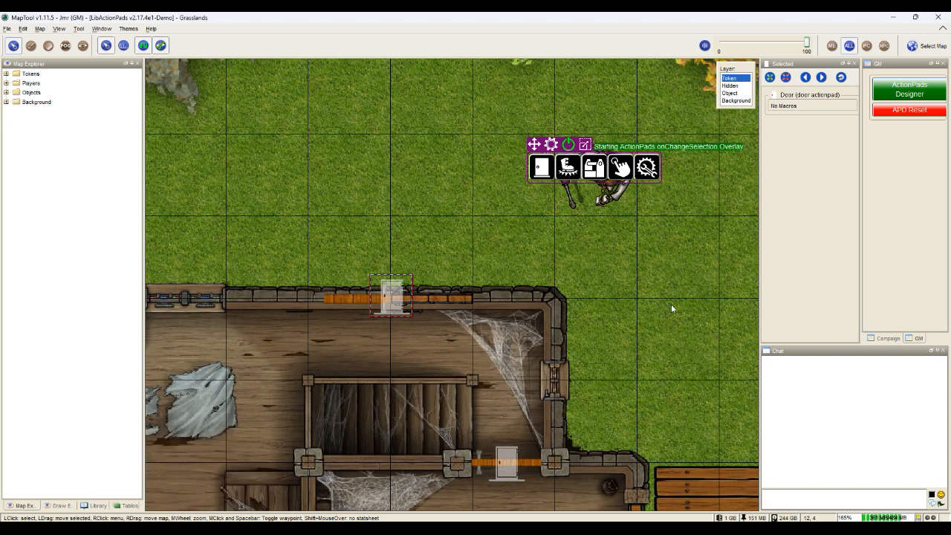
mouse_move(393, 296)
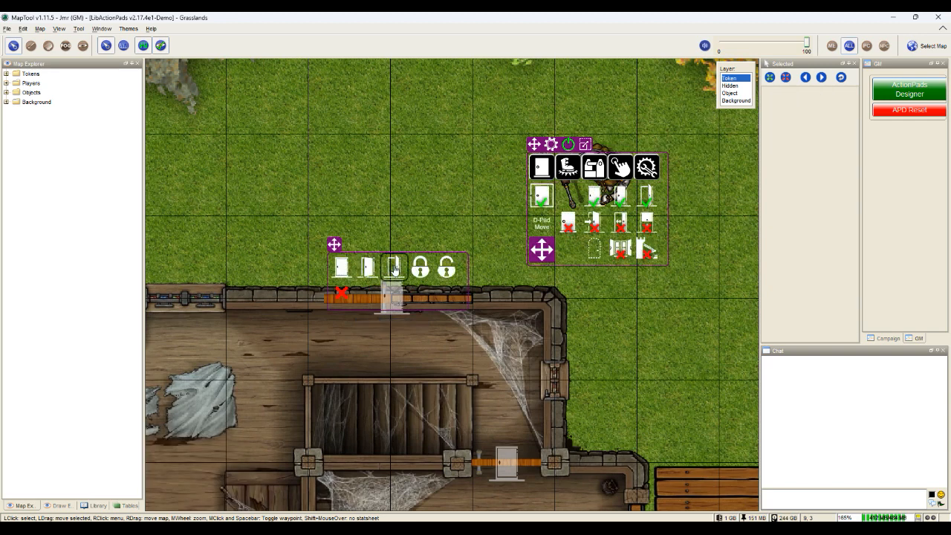
click(395, 268)
mouse_move(393, 296)
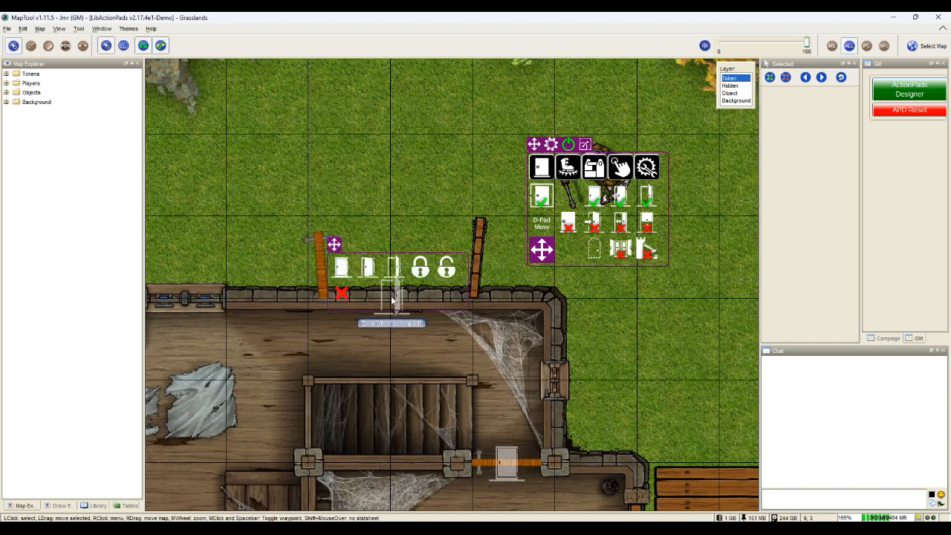
Close the linked double doors from their shared marker, set them ajar, and open them fully again
click(344, 266)
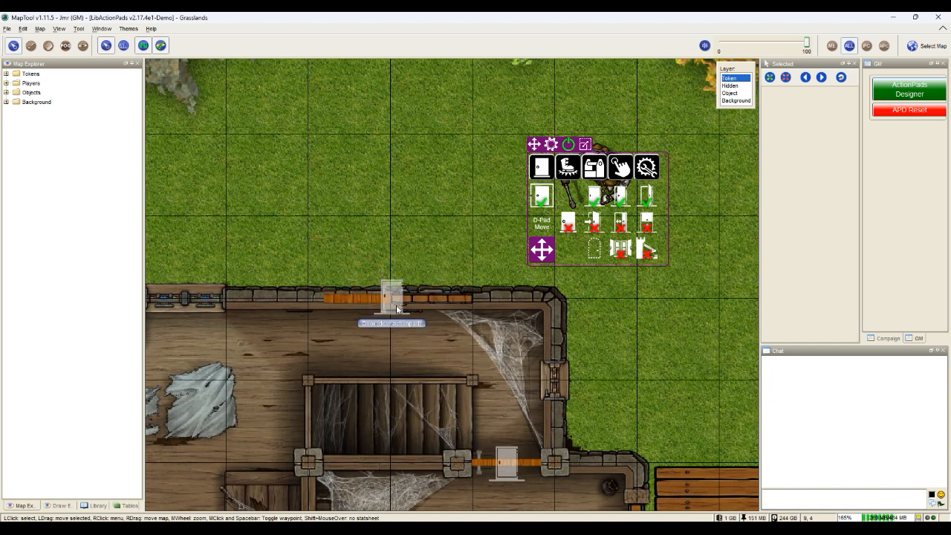
click(369, 268)
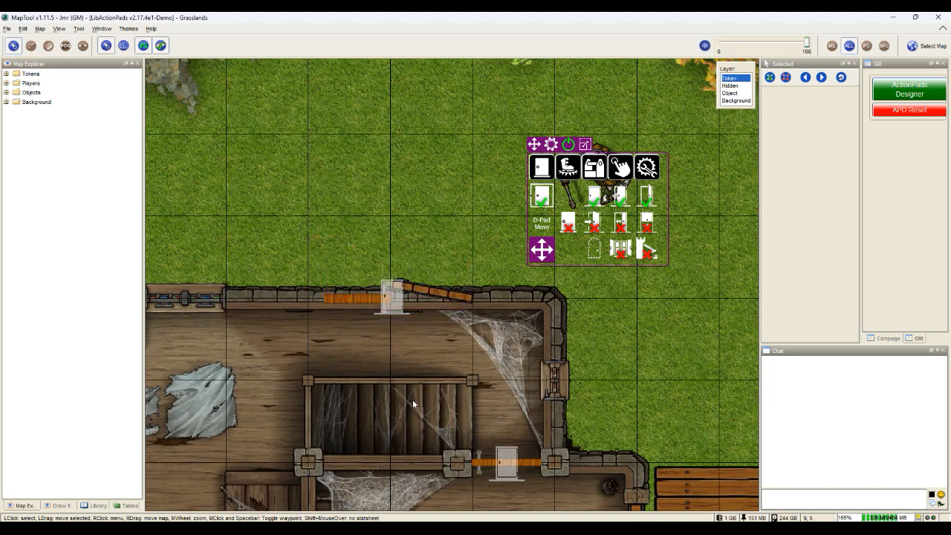
click(395, 299)
click(398, 268)
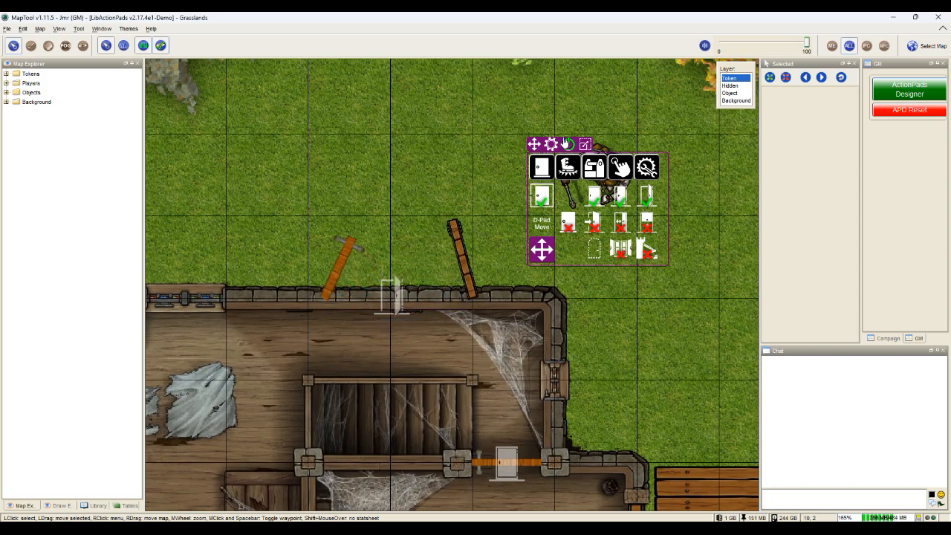
Move the Acolyte token indoors just below the double doors and close both doors from the shared marker
click(616, 165)
drag(616, 165, 355, 365)
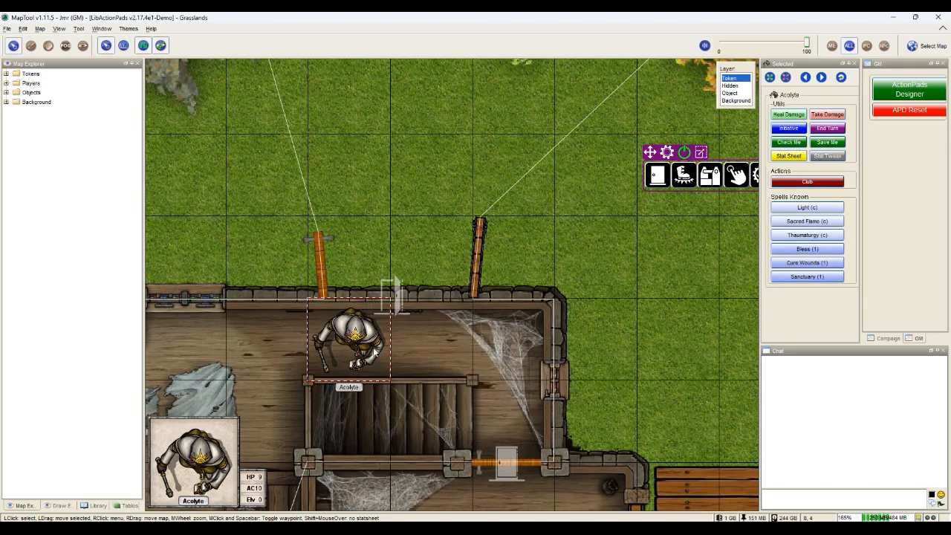
click(392, 299)
click(336, 268)
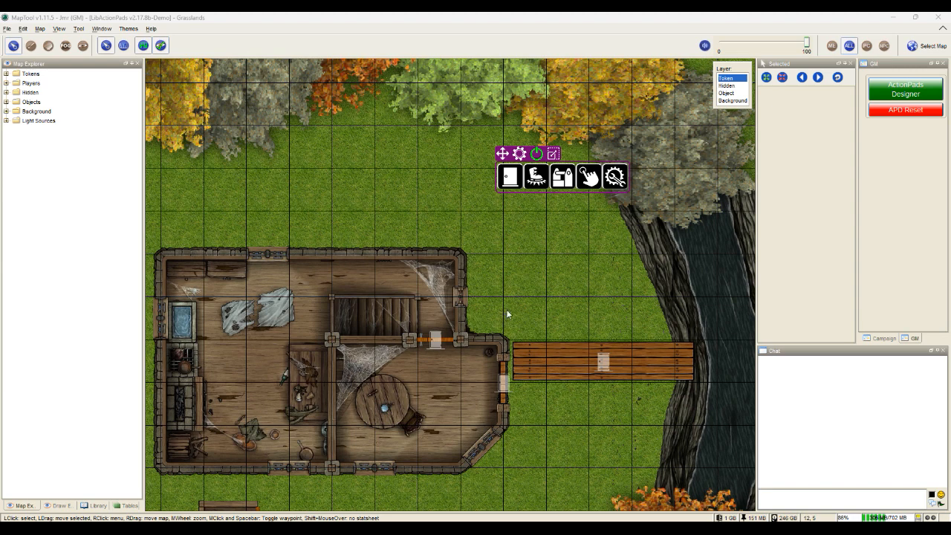
Turn on the secret-door option for the interior door beside the stairs and show the map as a player
click(434, 339)
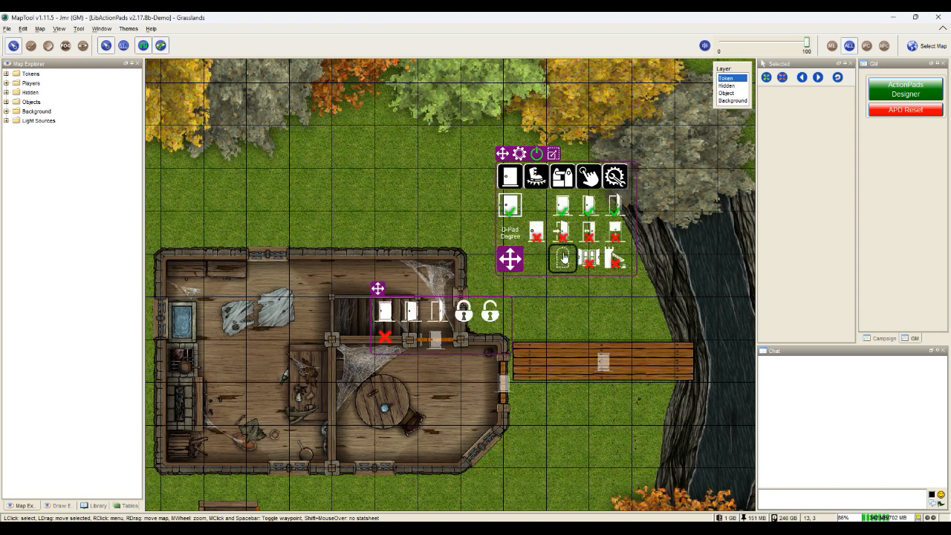
click(562, 258)
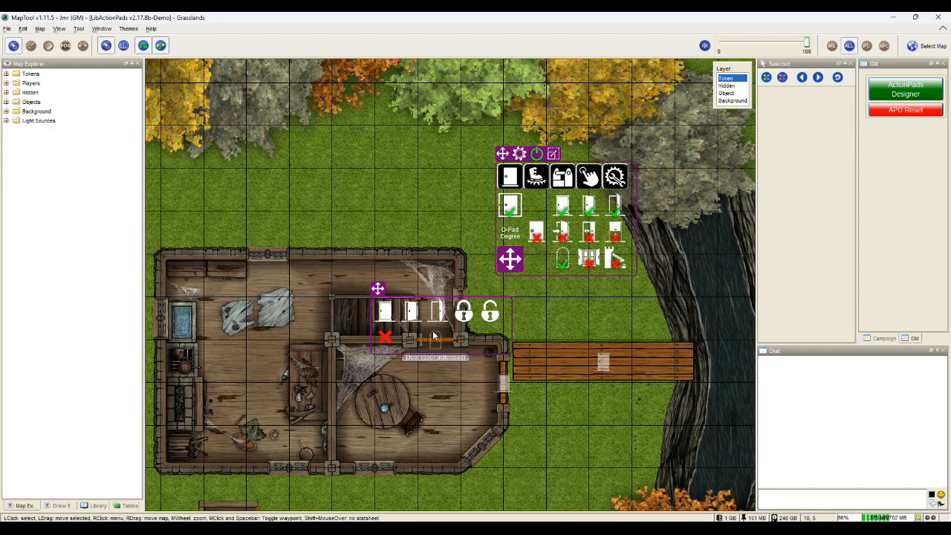
click(445, 379)
click(432, 342)
click(442, 362)
click(57, 28)
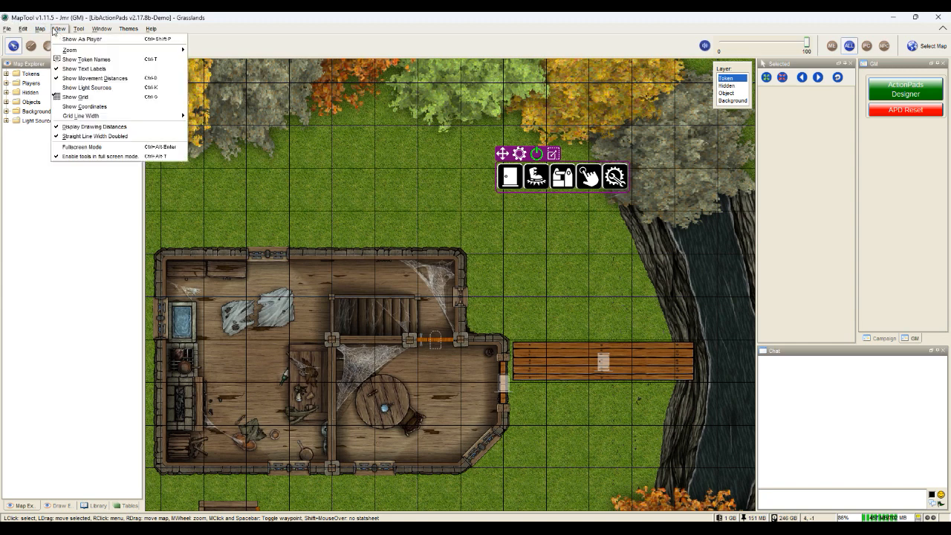
click(67, 37)
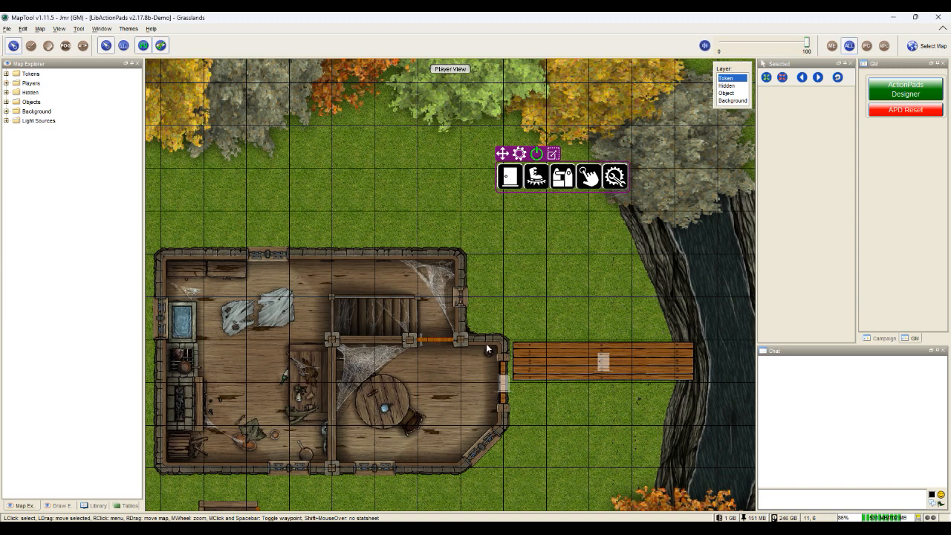
Leave the player view, switch the interior door's secret option to its revealed state, and show the map as a player again
click(60, 28)
click(78, 39)
click(435, 343)
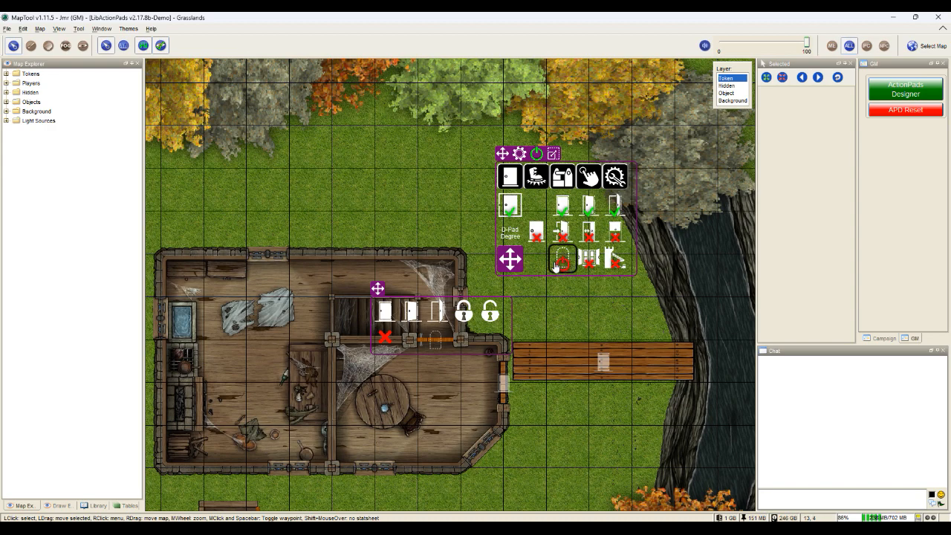
click(562, 297)
click(59, 28)
click(173, 139)
Open and close the revealed interior door twice from its marker in player view, and turn its secret-door option off
click(434, 340)
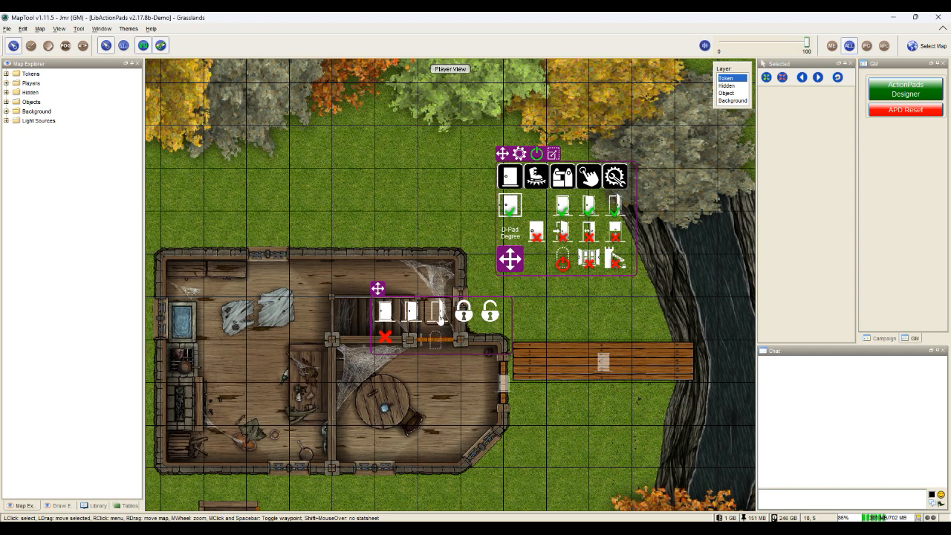
click(437, 313)
click(434, 339)
click(388, 313)
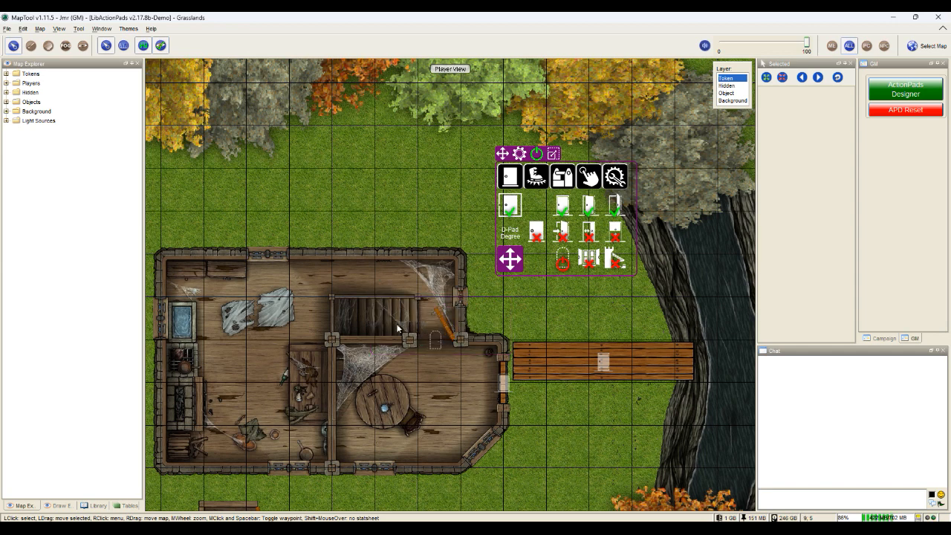
click(434, 338)
click(436, 312)
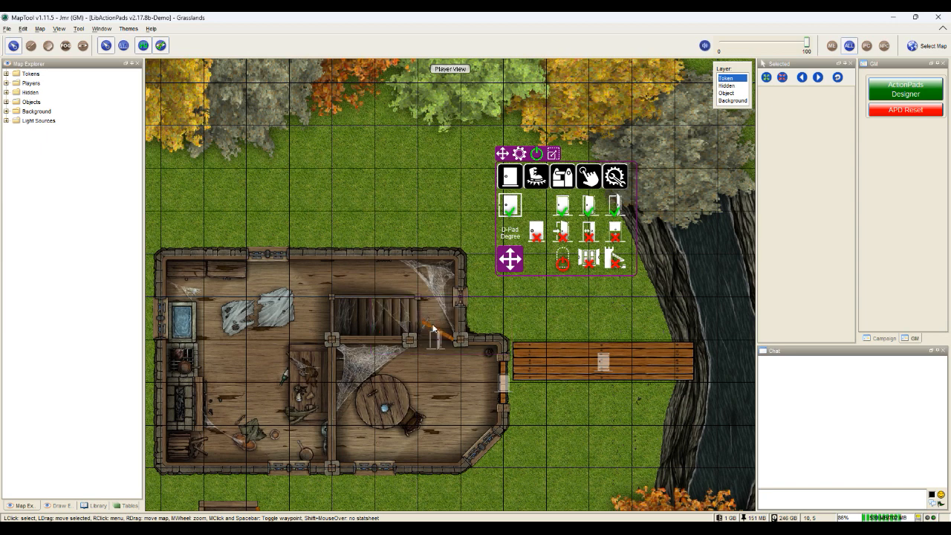
click(434, 339)
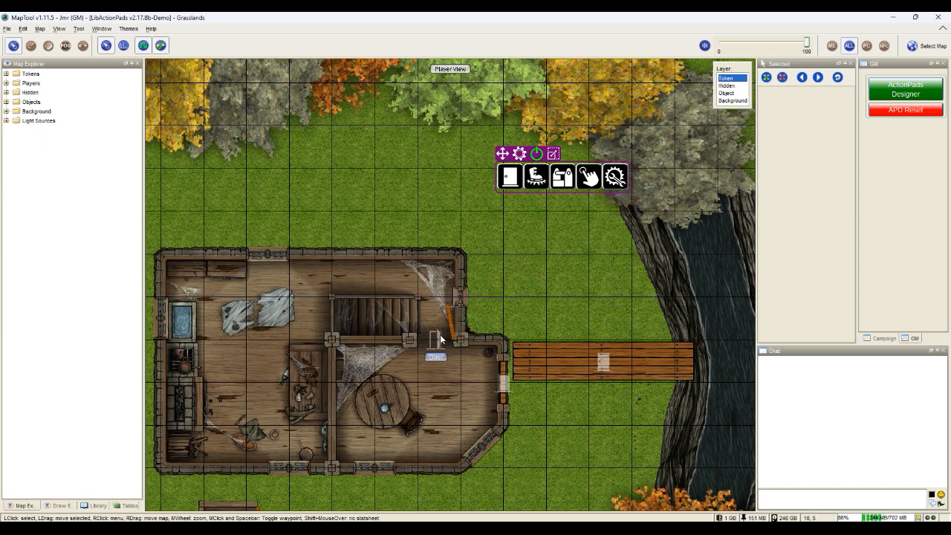
click(433, 321)
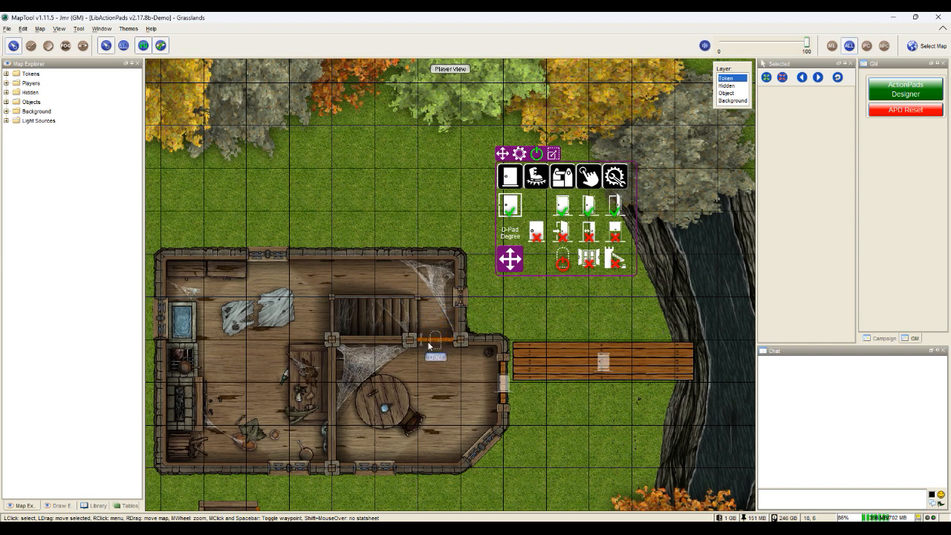
click(562, 260)
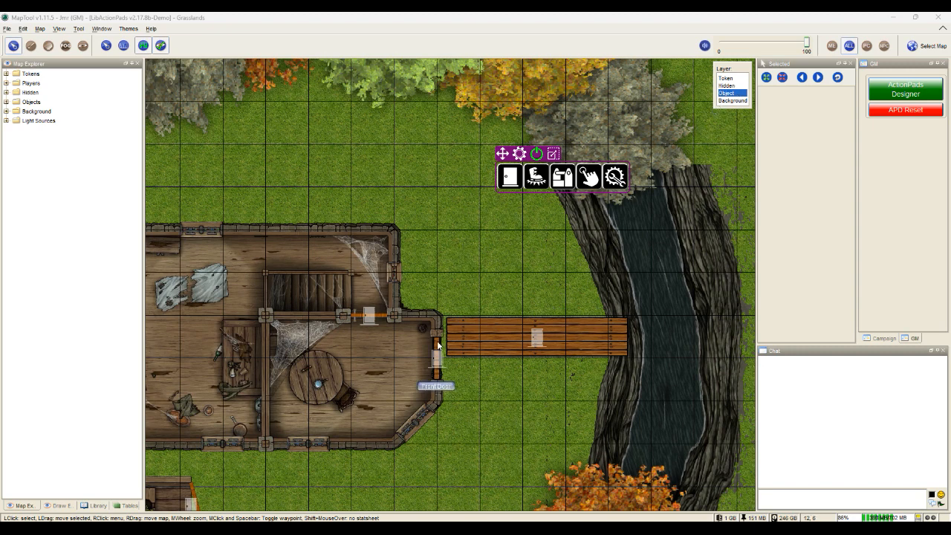
With the ActionPads selection overlay paused, copy the front door onto the grass above the bridge and reset the copy to a door template
click(537, 153)
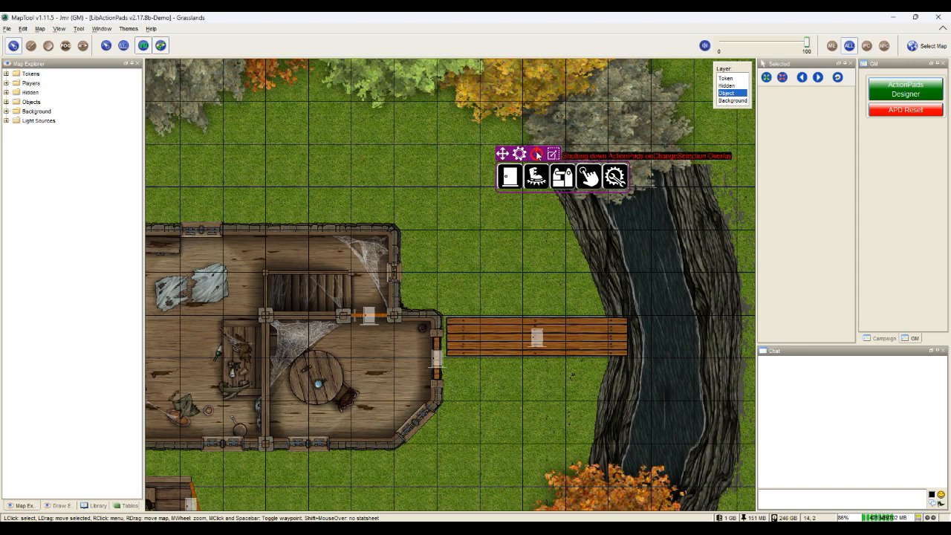
click(437, 347)
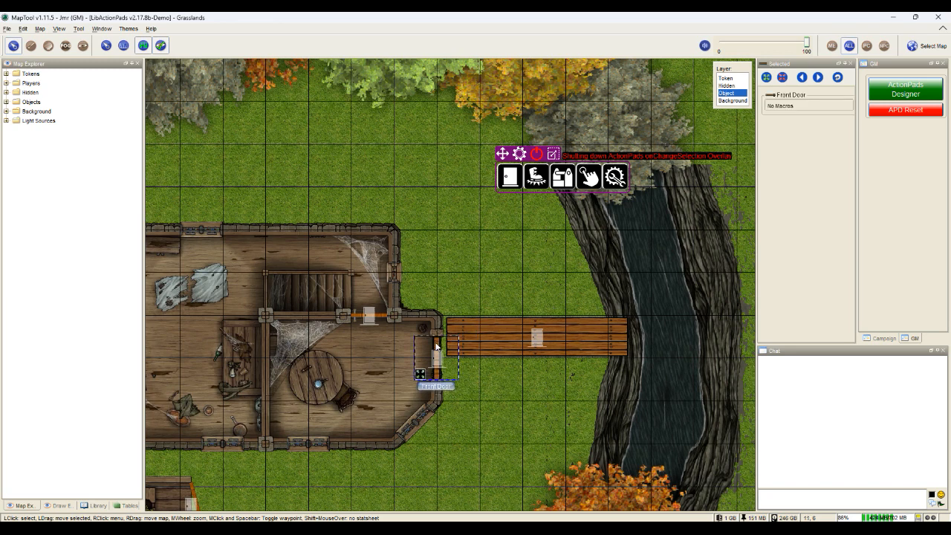
drag(436, 346, 478, 249)
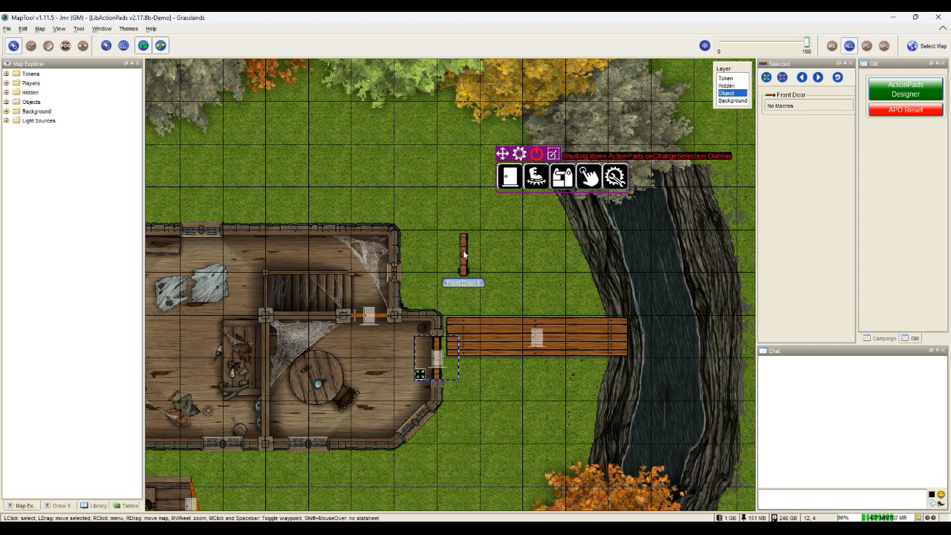
click(464, 251)
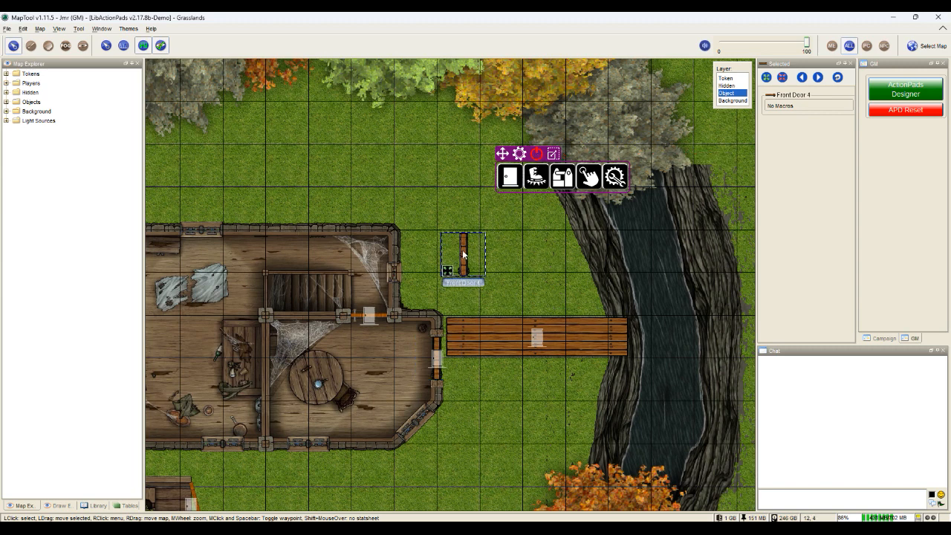
click(510, 178)
click(509, 207)
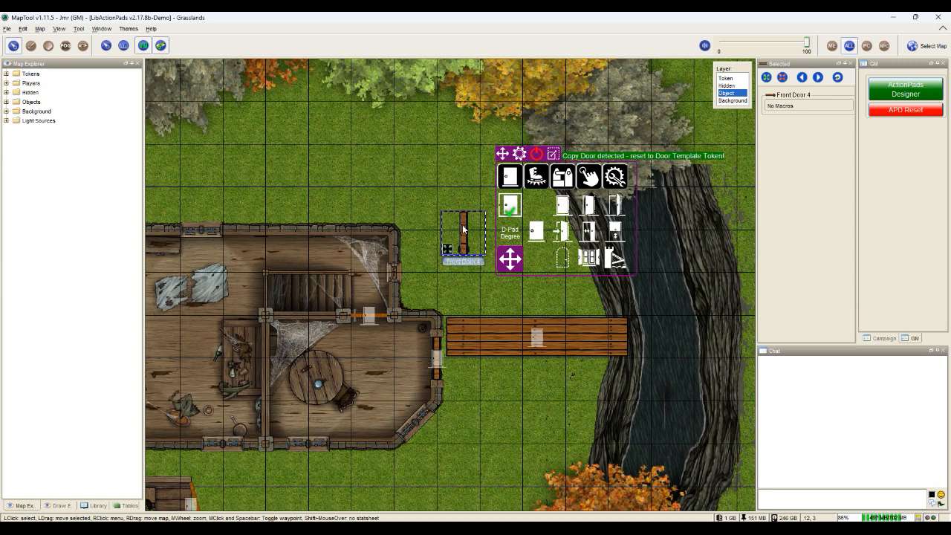
Check the copied door for vision-blocking topology and examine its extra ActionPads settings
click(83, 45)
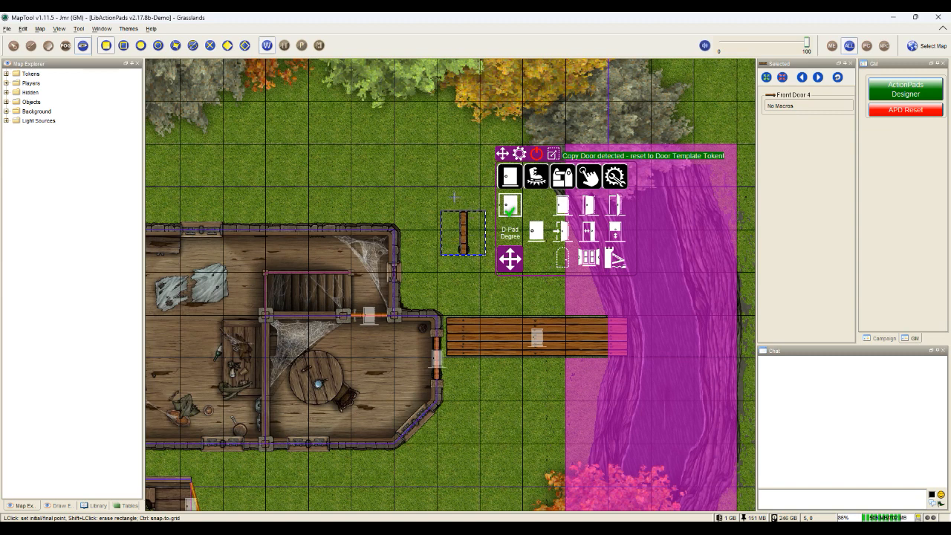
click(14, 46)
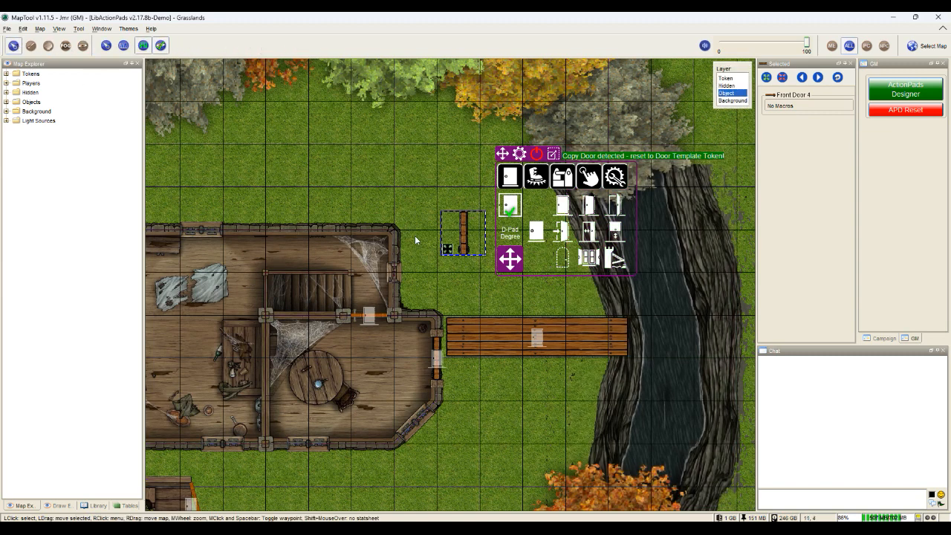
click(615, 176)
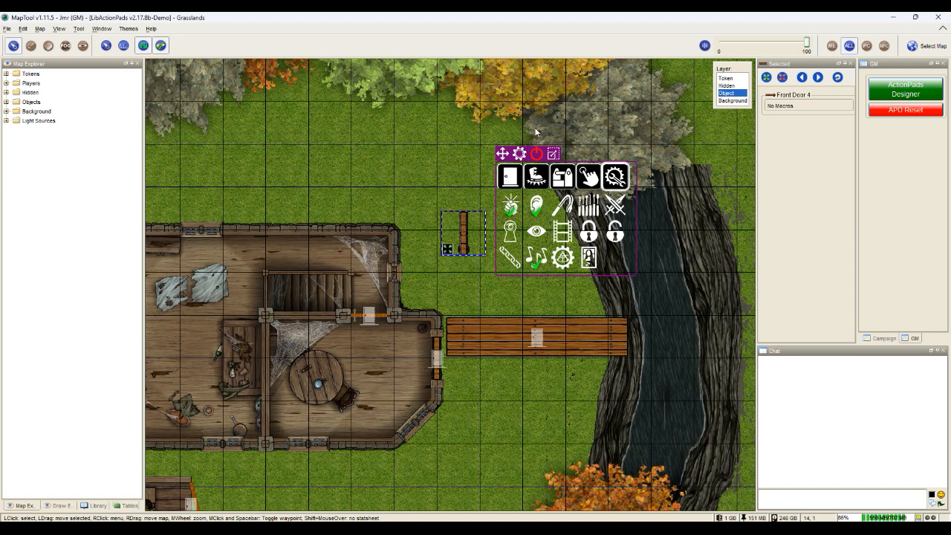
Restart the ActionPads selection overlay, move the copied door onto the grass above the house and rotate it to lie horizontally
click(537, 153)
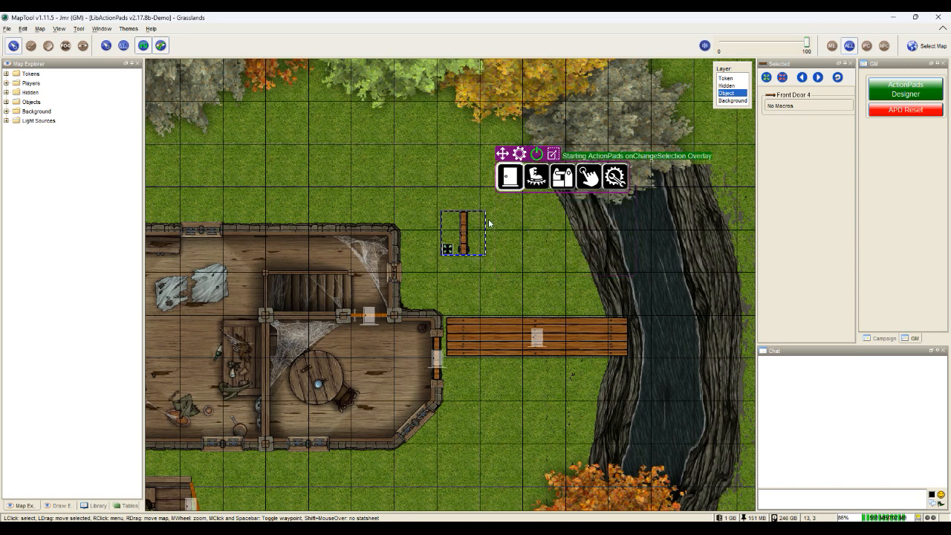
drag(466, 234, 391, 185)
scroll(400, 183, up, 4)
scroll(405, 185, down, 5)
scroll(409, 187, down, 6)
click(443, 208)
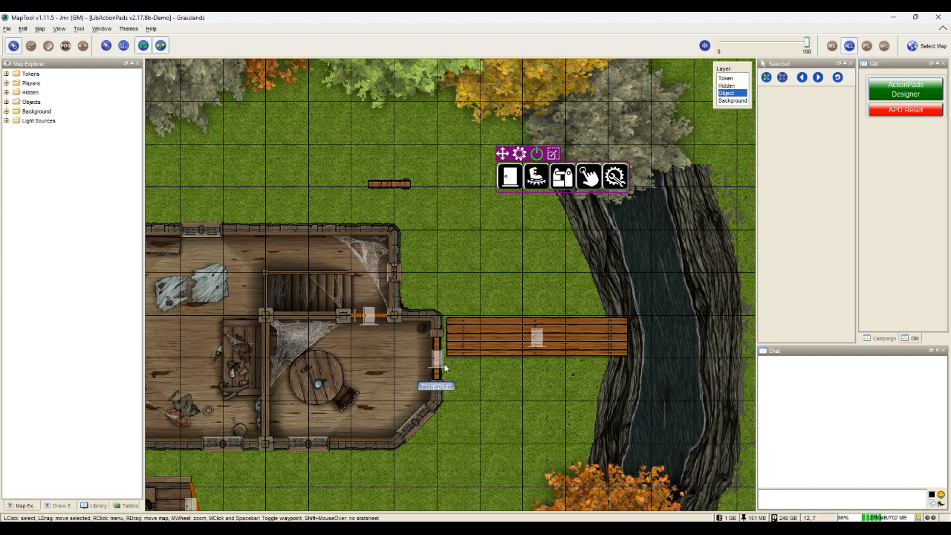
With the ActionPads overlay paused, paste three copies of the front door's marker onto the grass on the Token layer, and restart the overlay
click(537, 154)
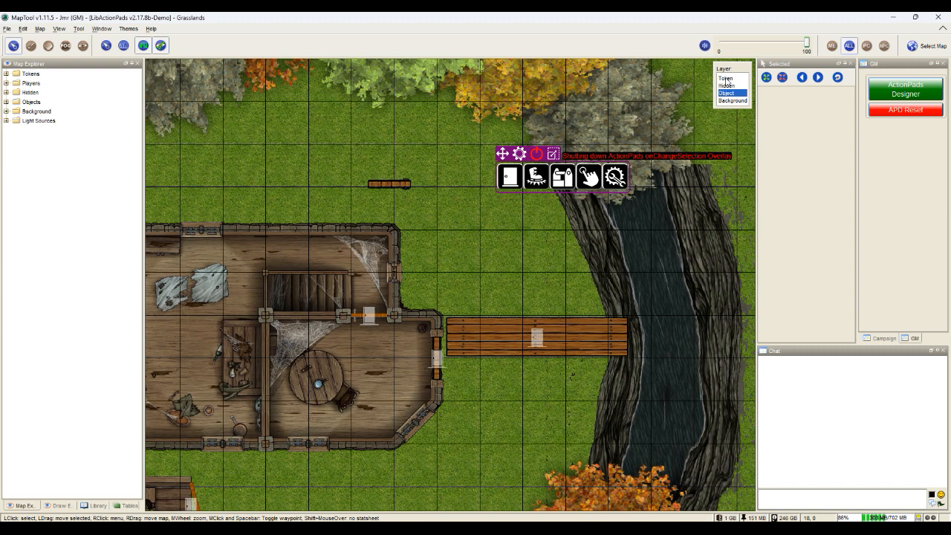
click(727, 79)
click(438, 357)
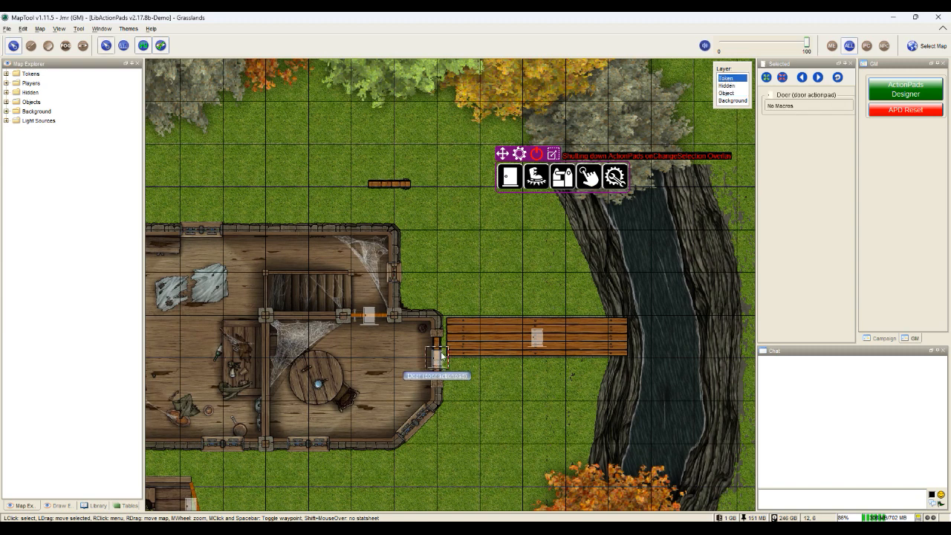
key(ctrl+v)
key(ctrl+v)
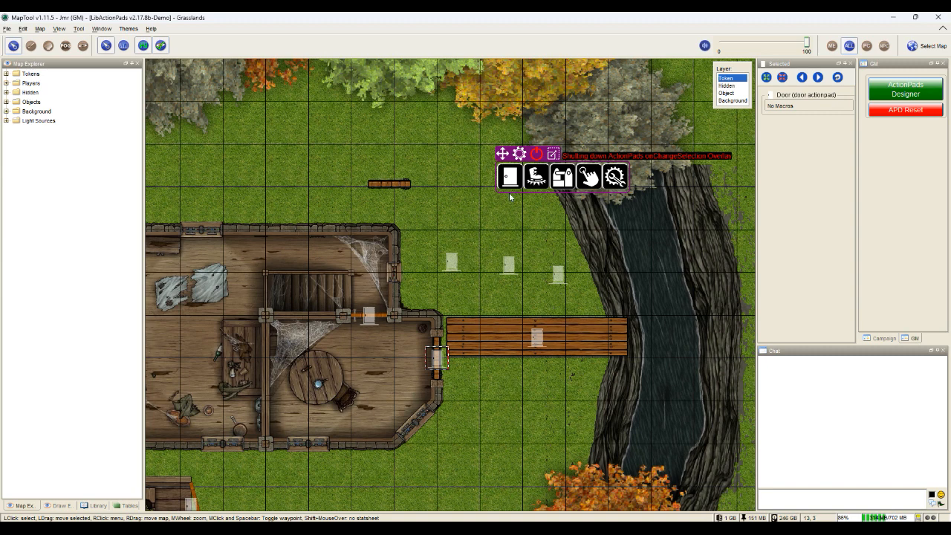
click(536, 154)
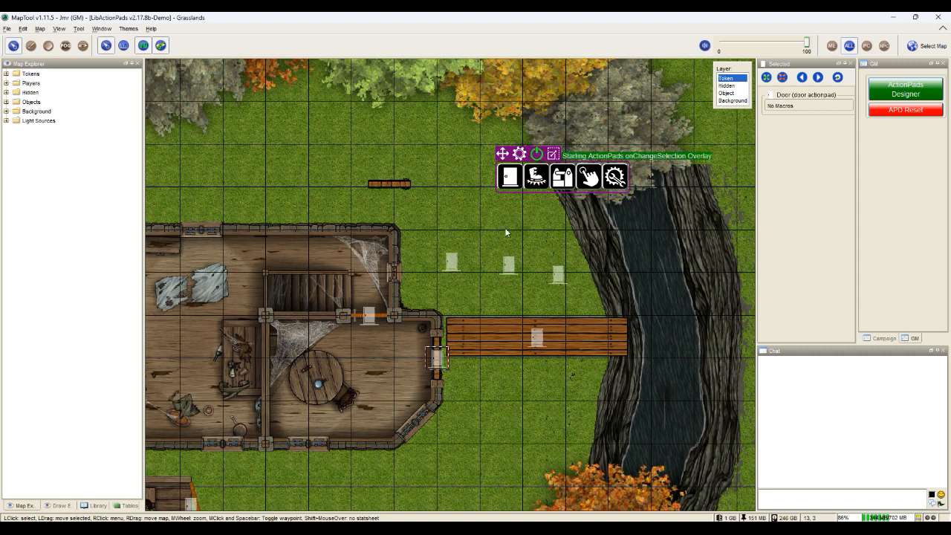
Move the ActionPads designer pad clear of the copied markers, and open and close the front door from the middle copy
click(496, 274)
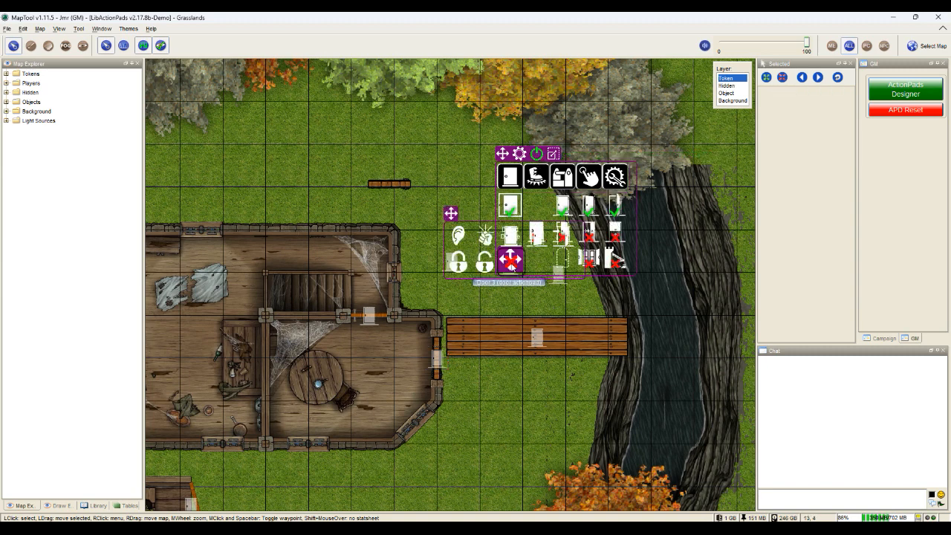
drag(502, 155, 599, 96)
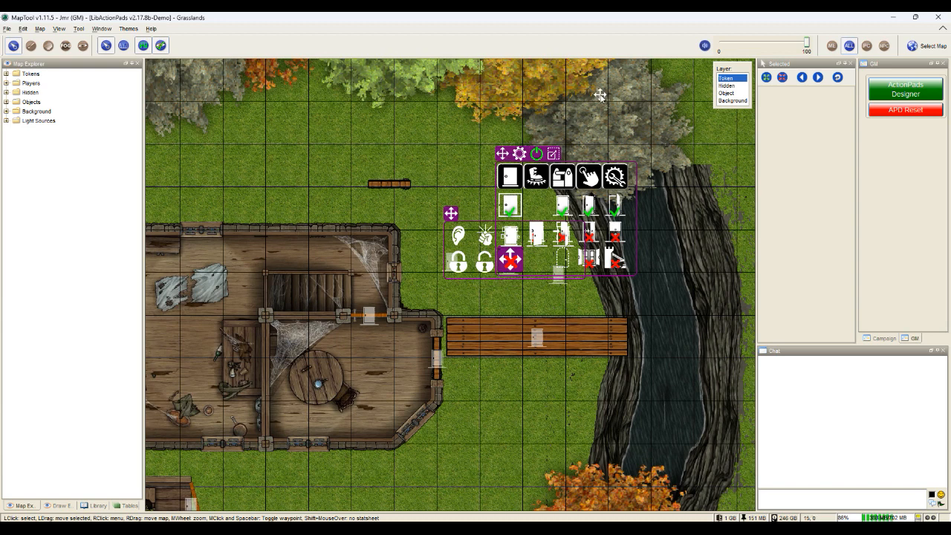
click(508, 265)
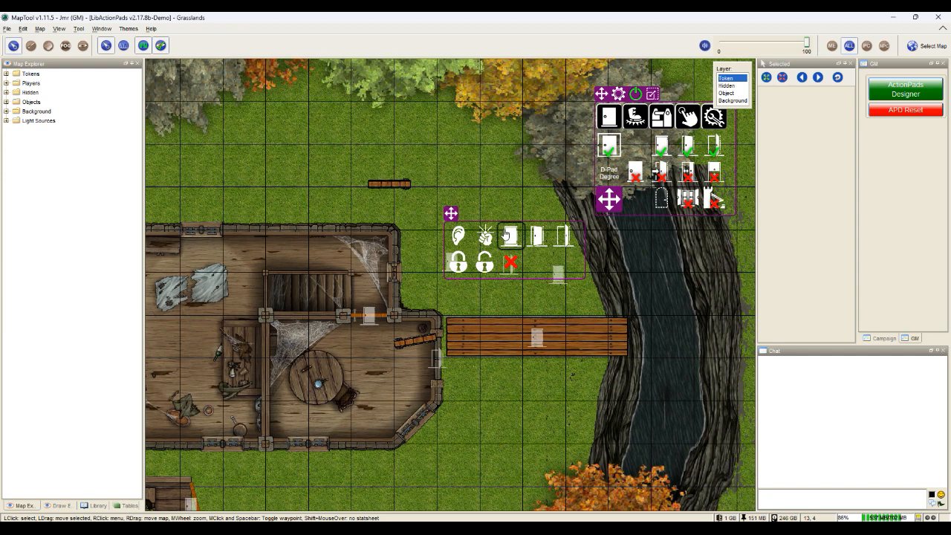
click(509, 235)
Open the front door from its original marker in the house wall
click(436, 361)
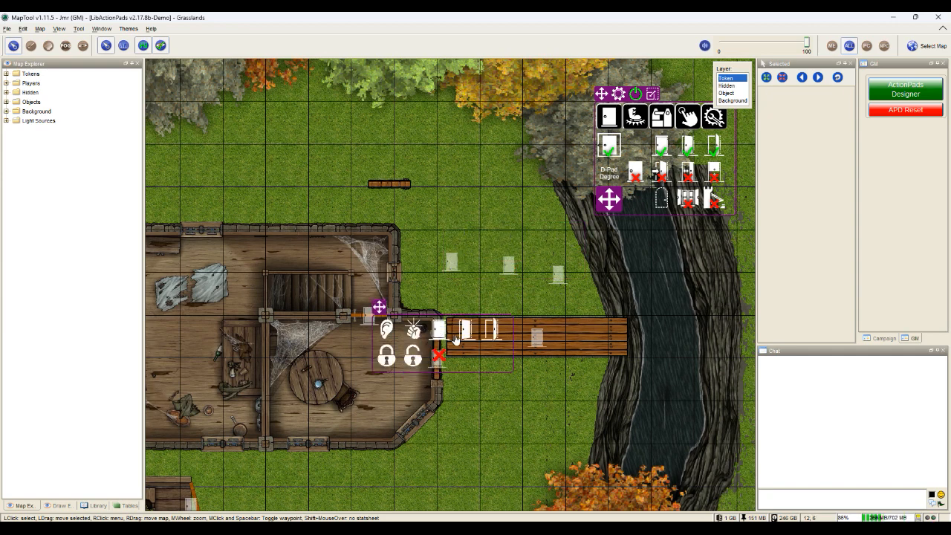
click(493, 331)
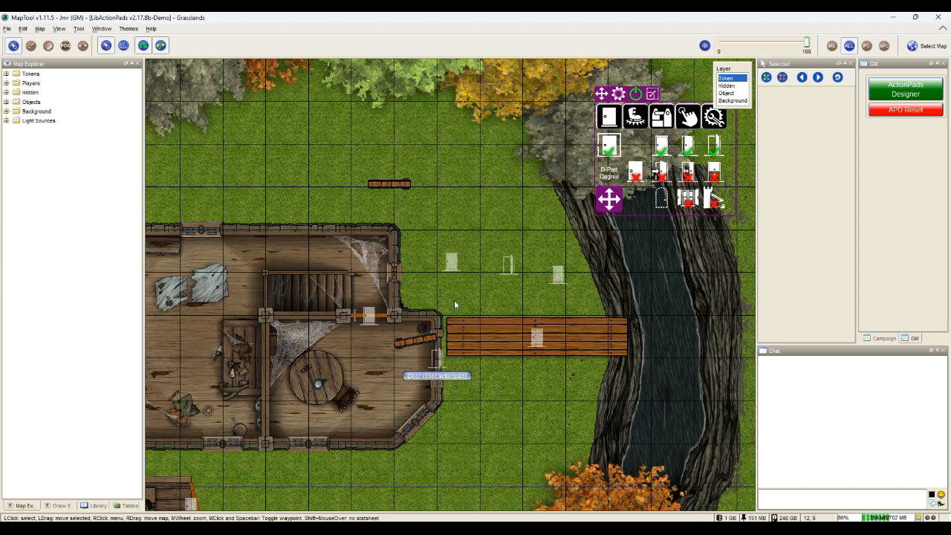
Set the front door ajar from the easternmost copied marker and open it fully from the westernmost copy
click(561, 275)
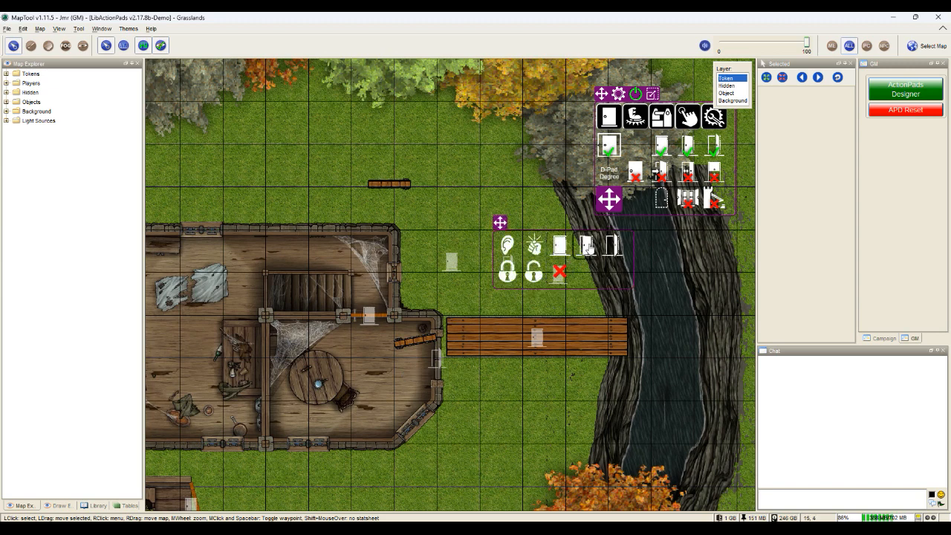
click(585, 247)
click(448, 266)
click(507, 236)
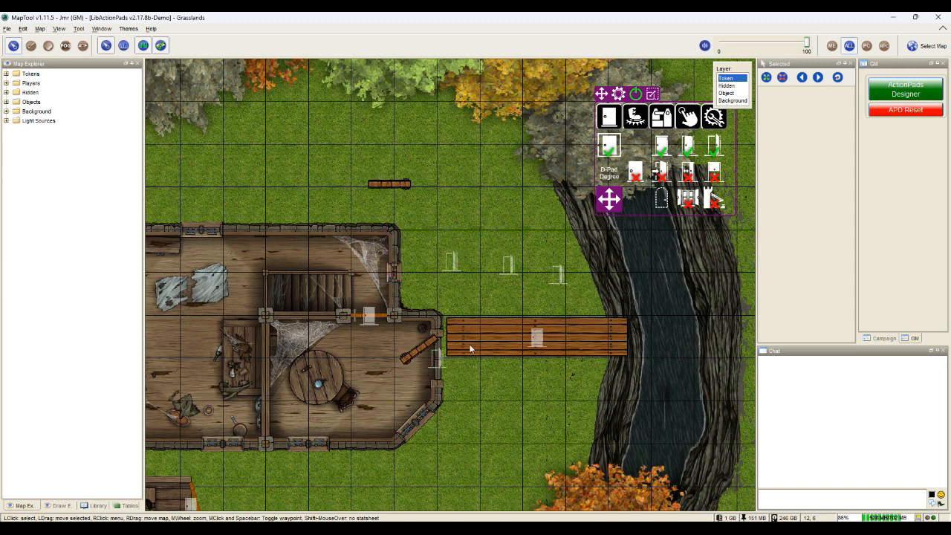
Close the front door from its original marker in the house wall
click(437, 364)
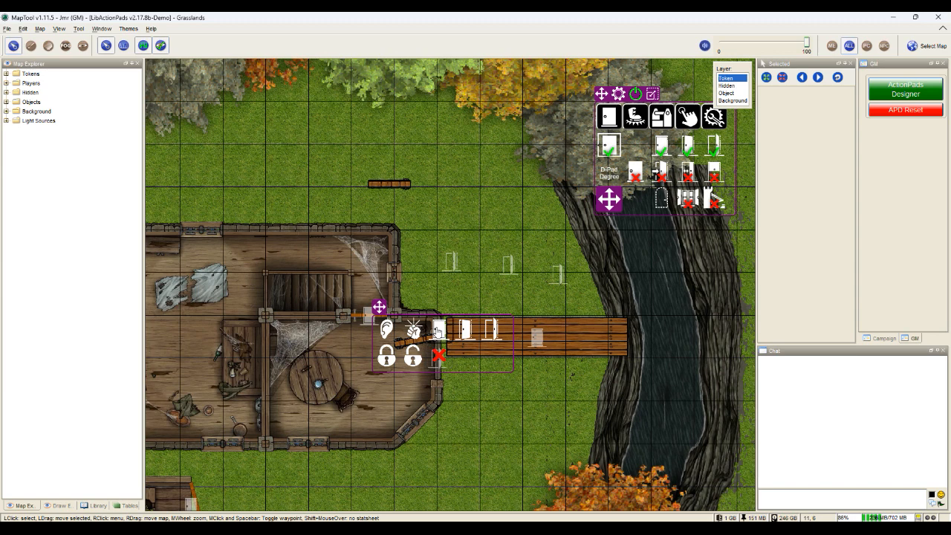
click(435, 356)
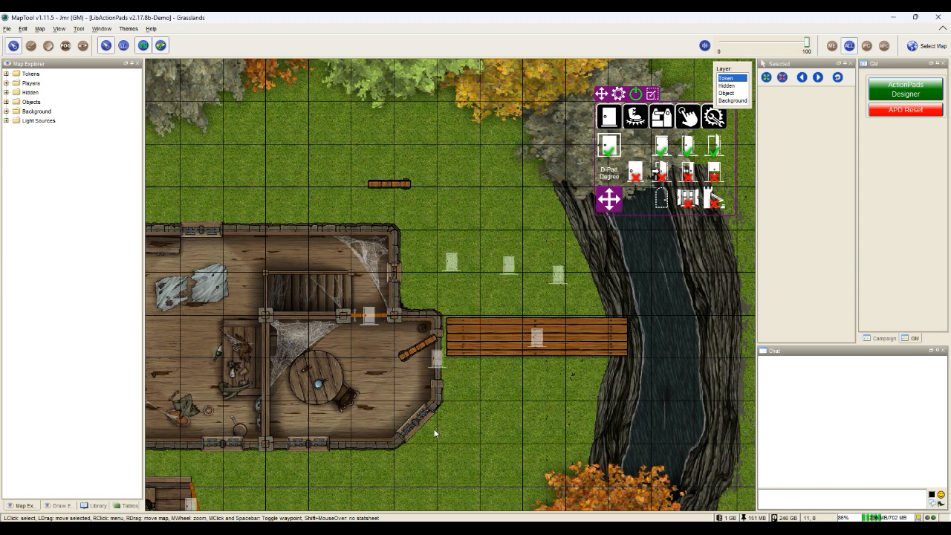
Pause the ActionPads selection overlay, delete the three copied door markers from the grass, and restart the overlay
click(636, 94)
drag(573, 286, 435, 244)
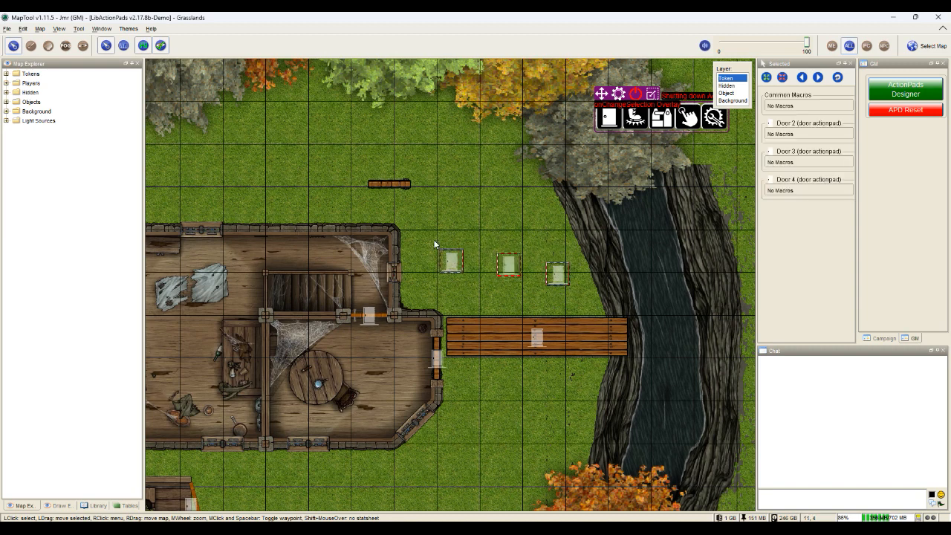
key(Delete)
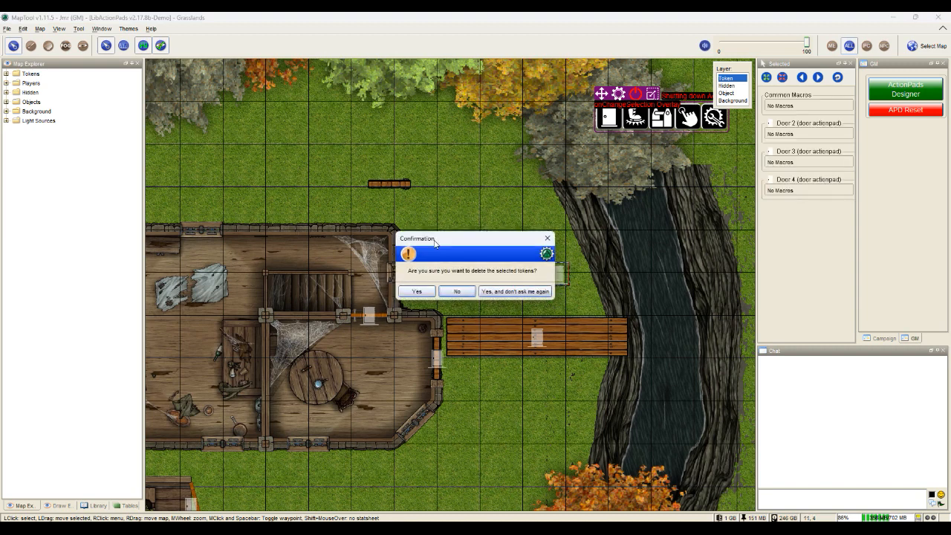
click(415, 294)
click(637, 95)
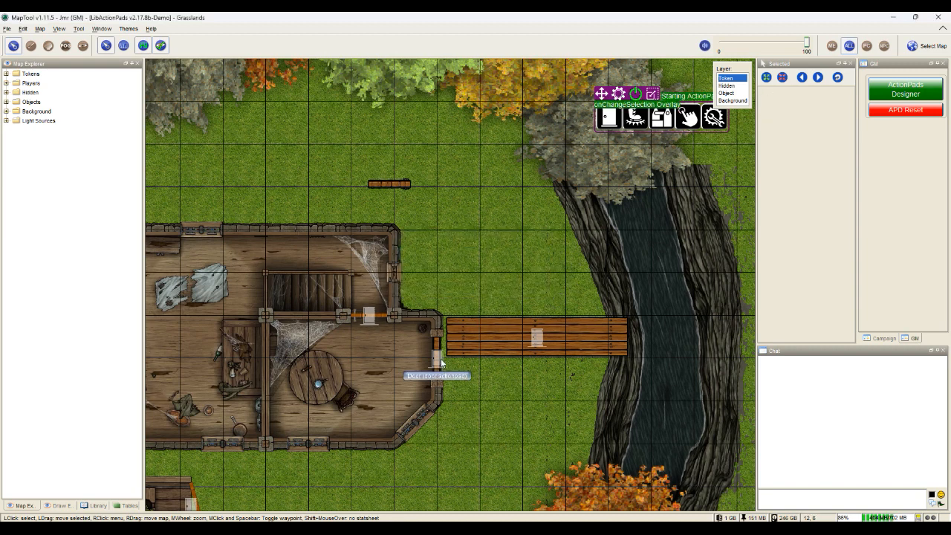
Open the front door fully from its remaining marker and close it again
click(441, 356)
click(487, 332)
click(441, 362)
click(419, 346)
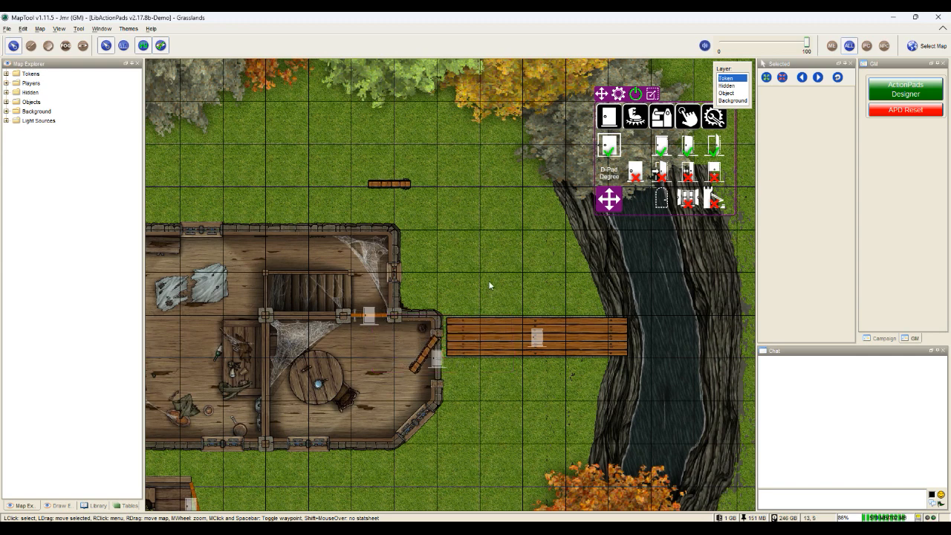